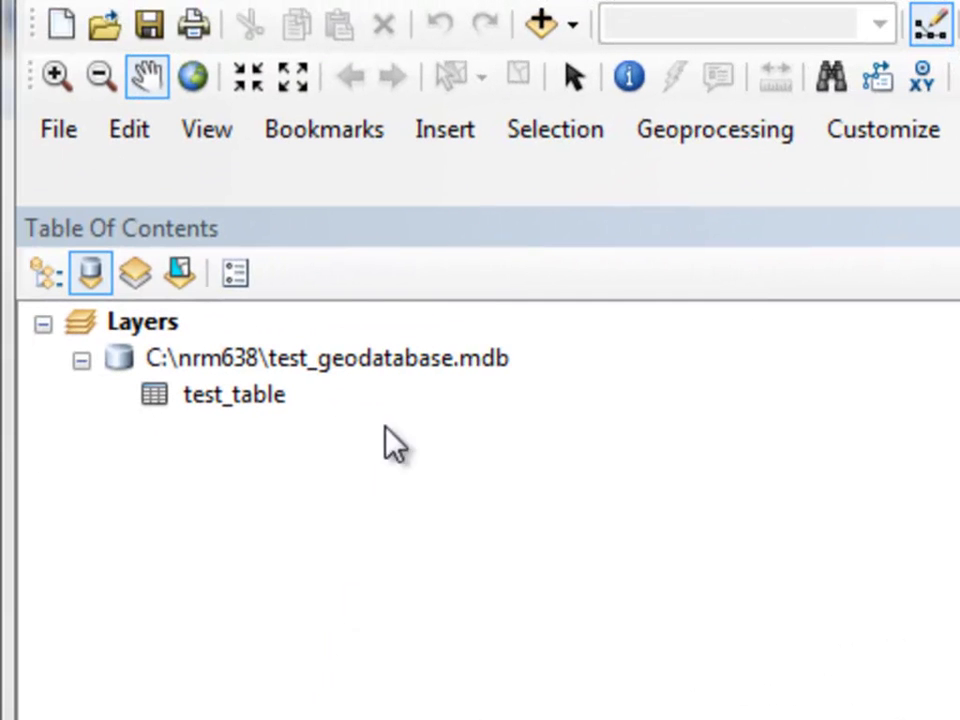
# Step: Open the test_table attribute table and select its dblFld column
pyautogui.rightClick(217, 405)
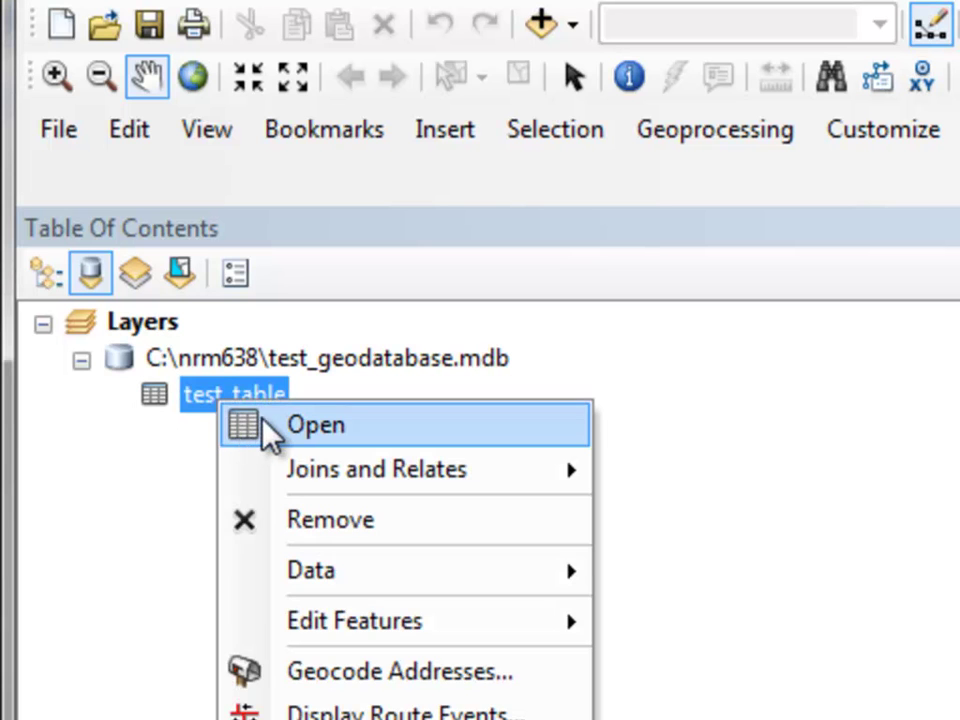
pyautogui.click(275, 433)
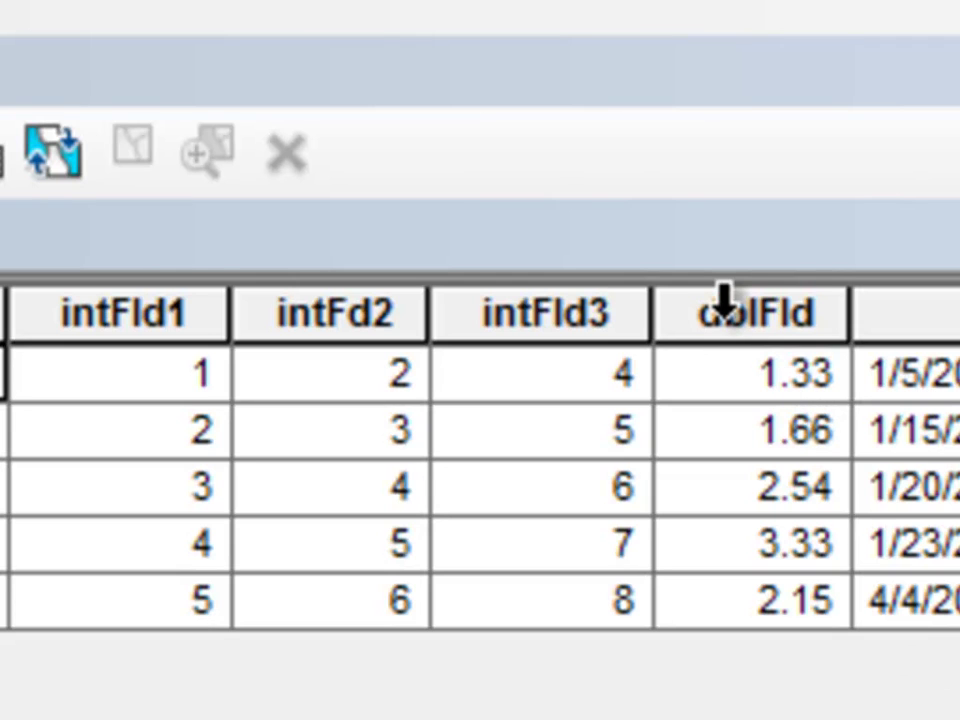
pyautogui.click(723, 300)
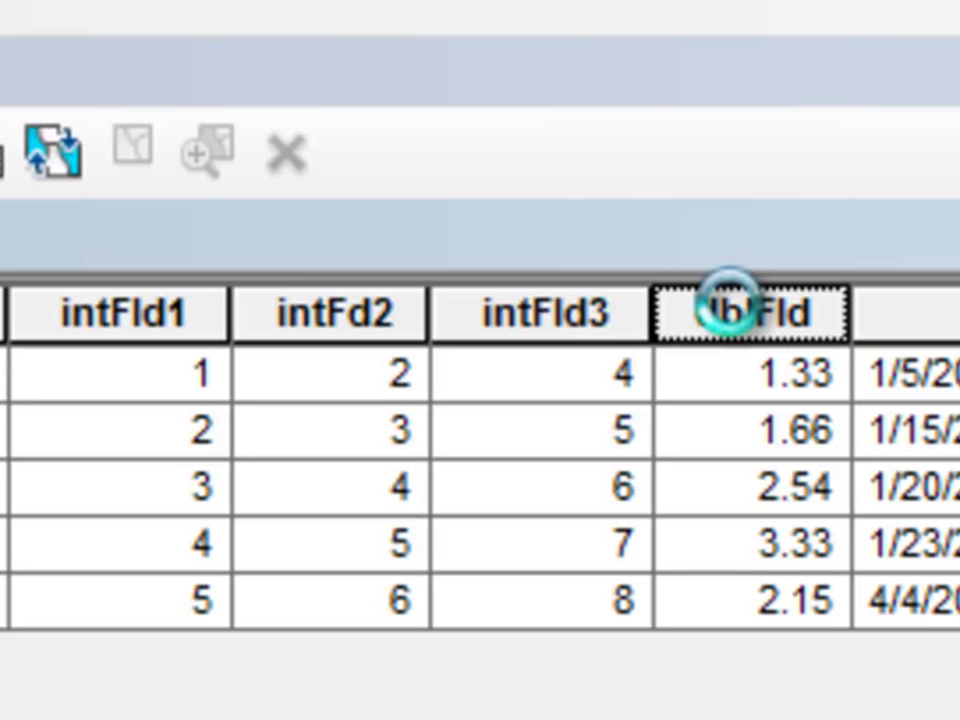
# Step: Calculate dblFld as !dblFld! * 100 with the Python parser
pyautogui.rightClick(728, 305)
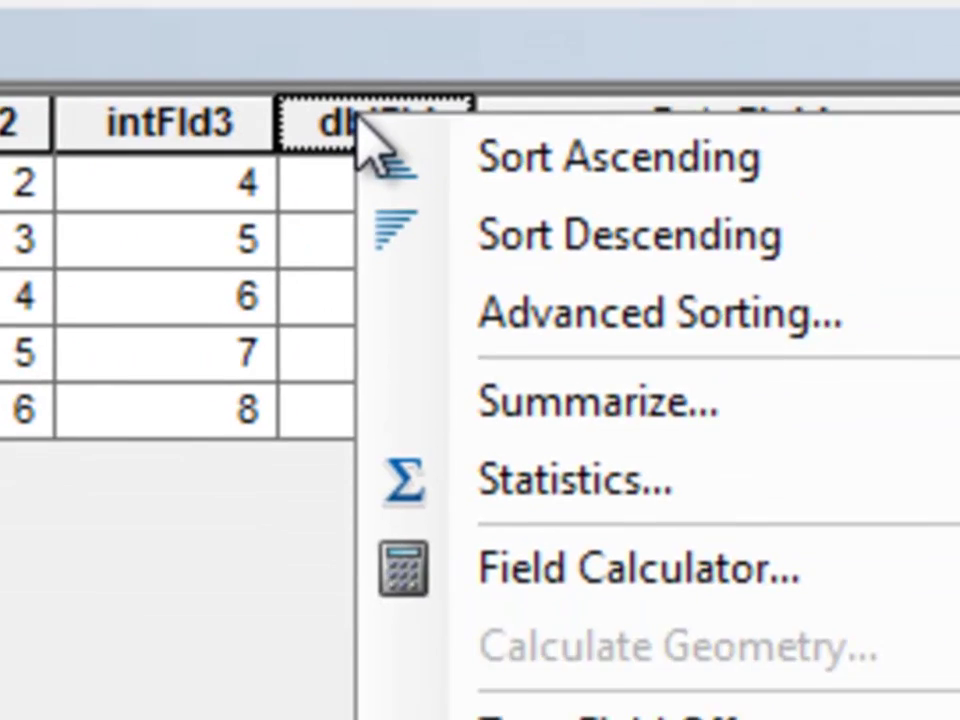
pyautogui.click(823, 719)
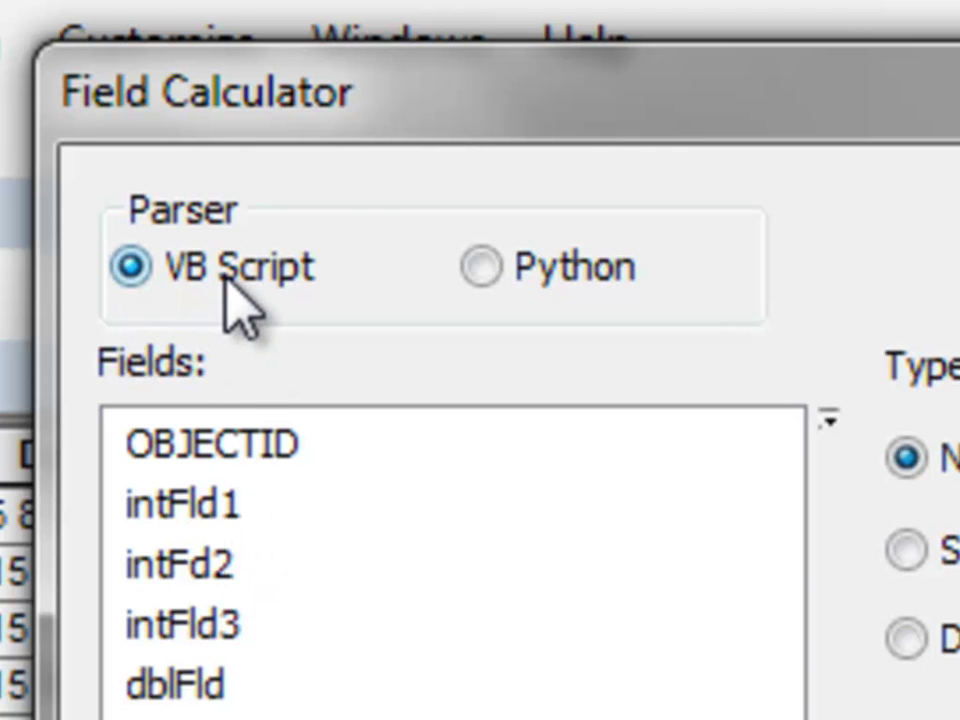
pyautogui.click(477, 268)
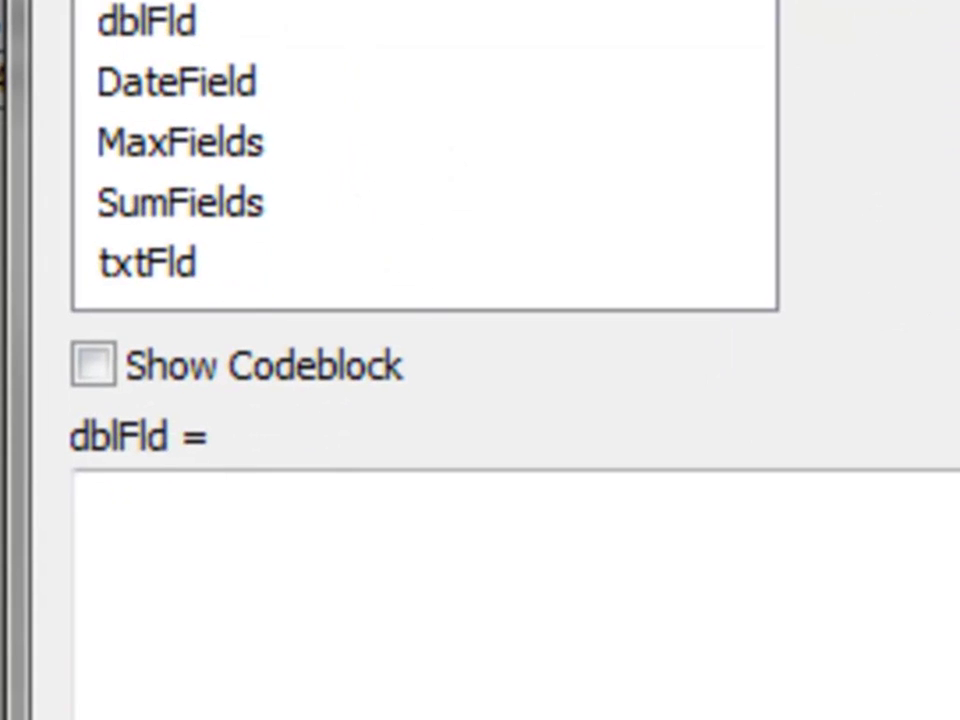
pyautogui.doubleClick(155, 25)
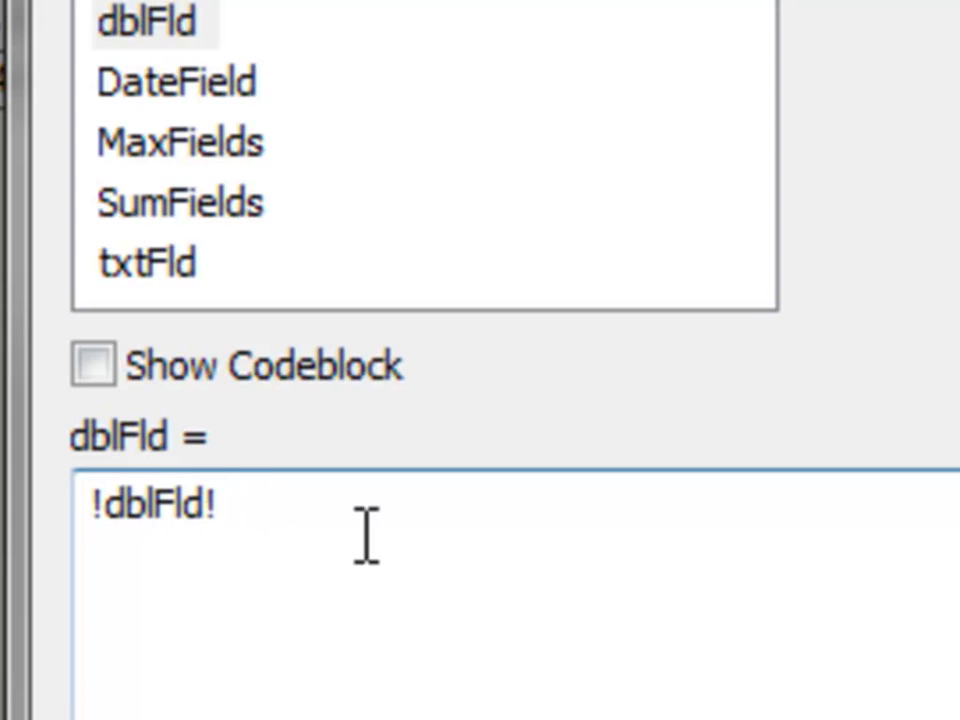
pyautogui.write('*')
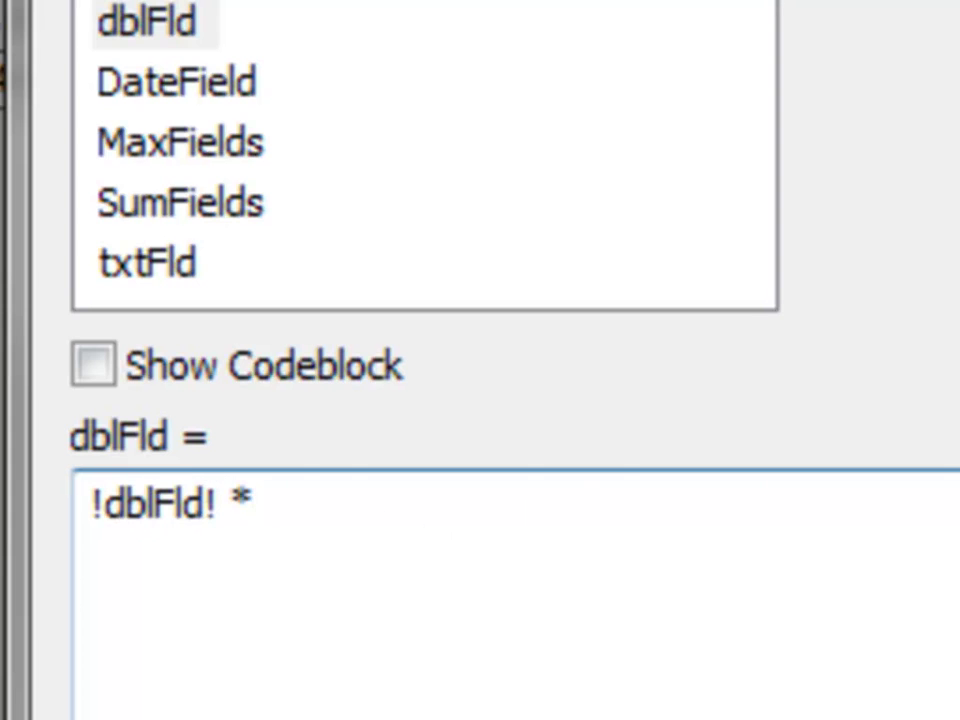
pyautogui.write(' 100')
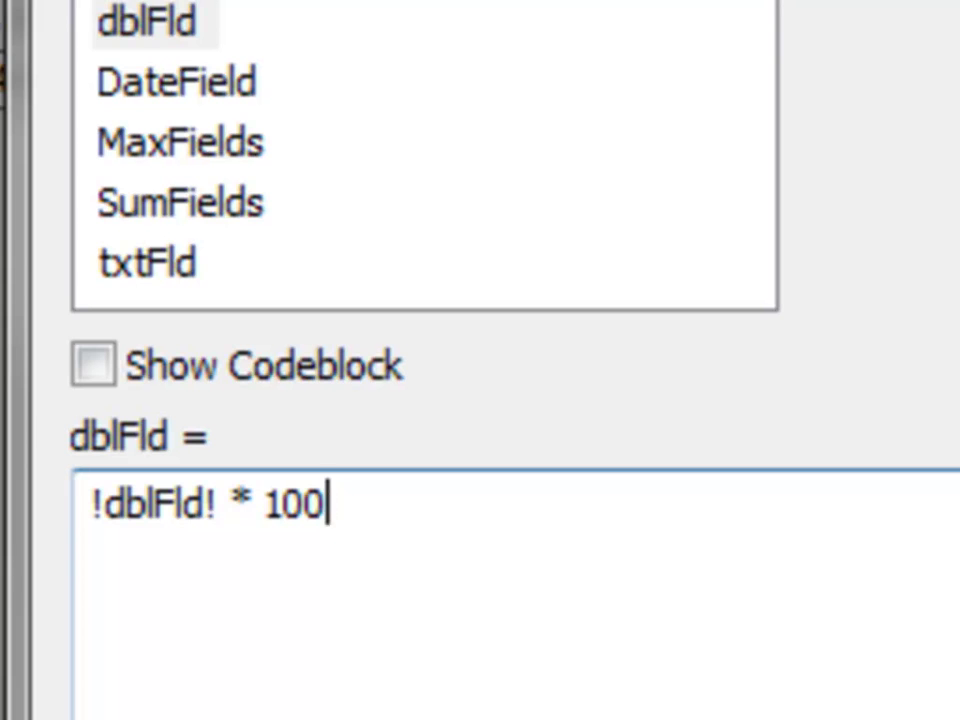
pyautogui.press('Return')
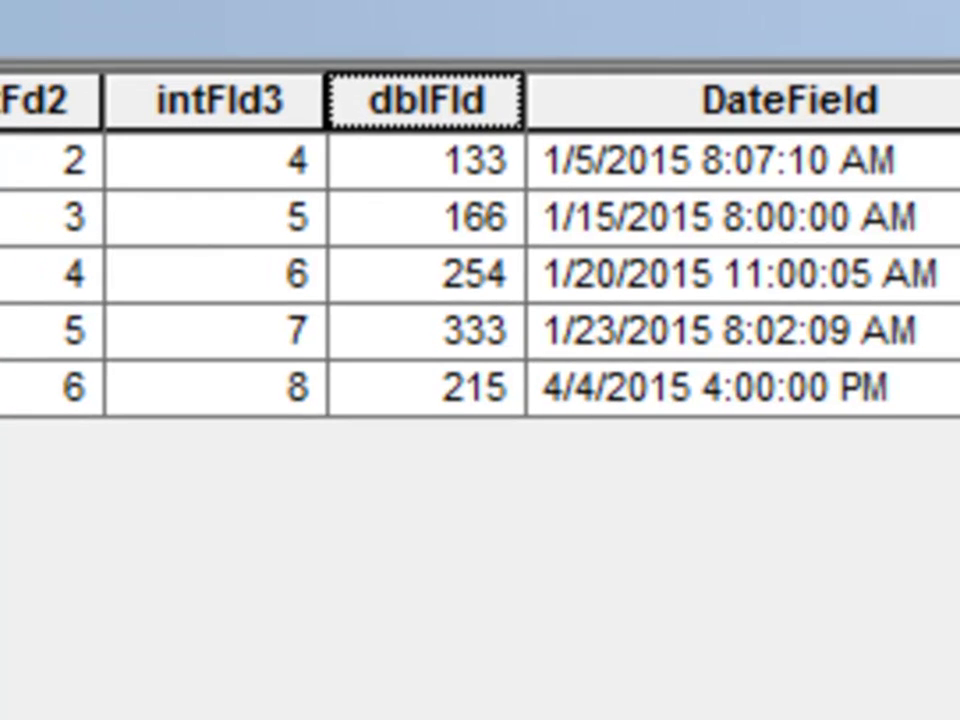
# Step: Expand the Calculate Field result's Messages and inspect the executed CalculateField line
pyautogui.rightClick(424, 100)
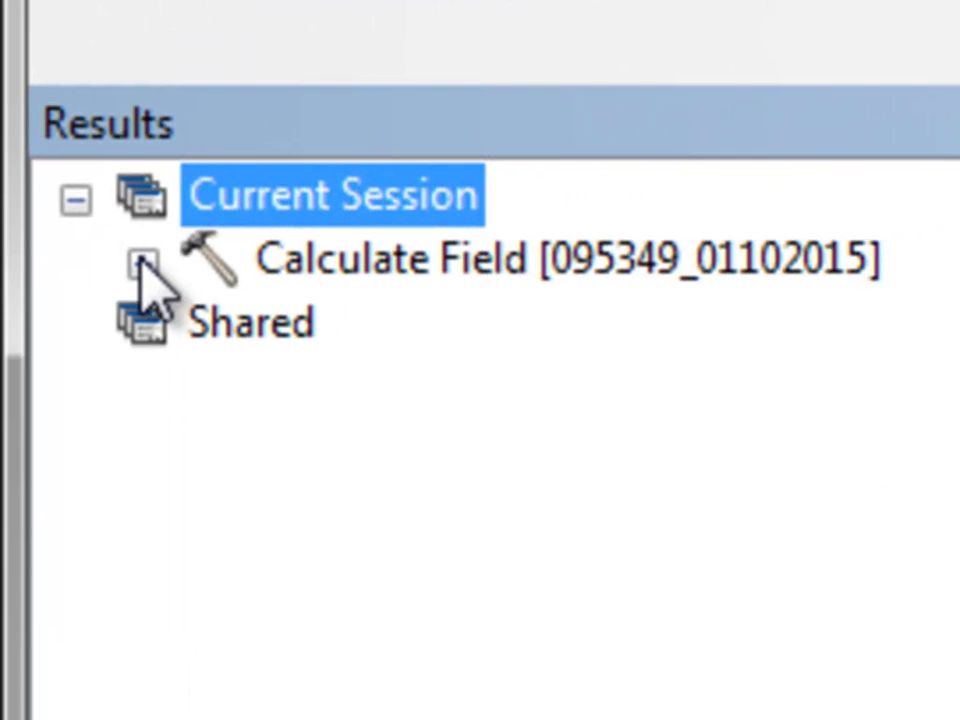
pyautogui.click(142, 262)
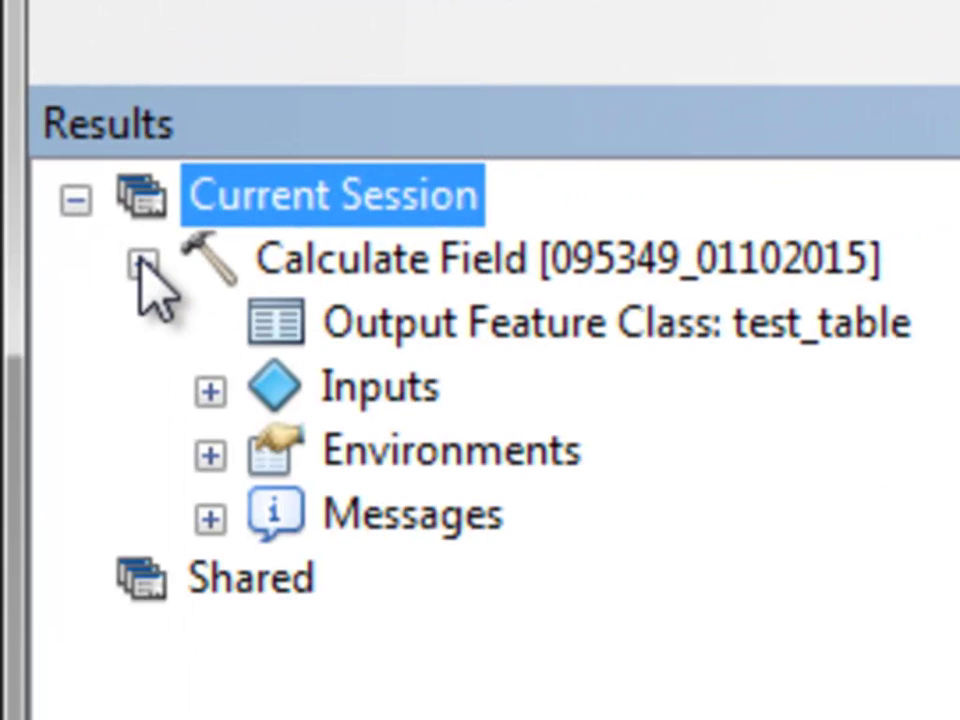
pyautogui.click(214, 514)
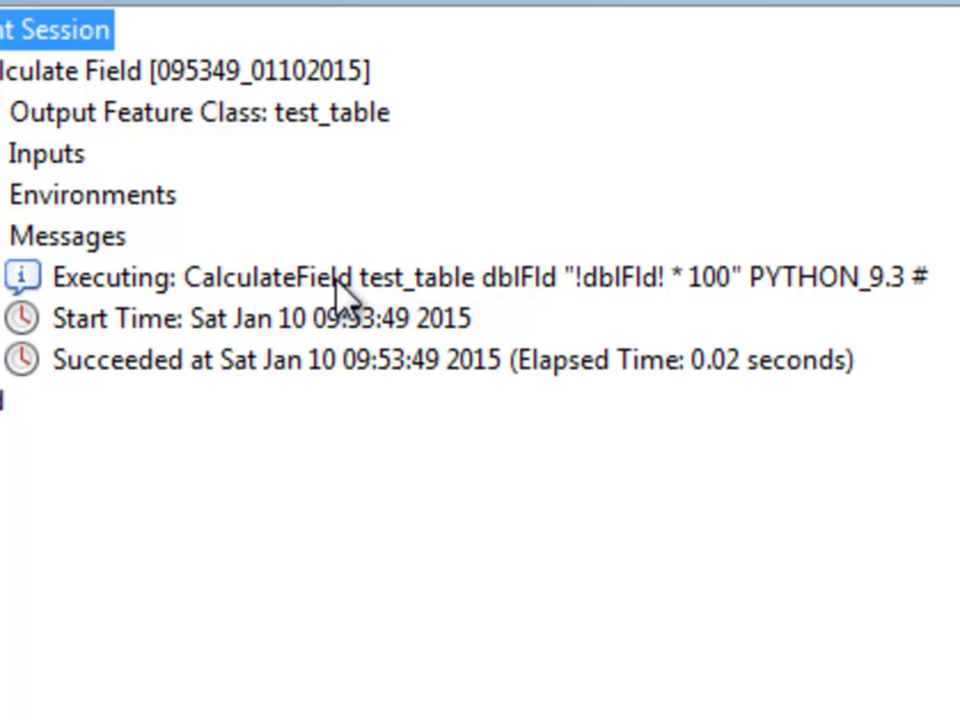
pyautogui.click(588, 284)
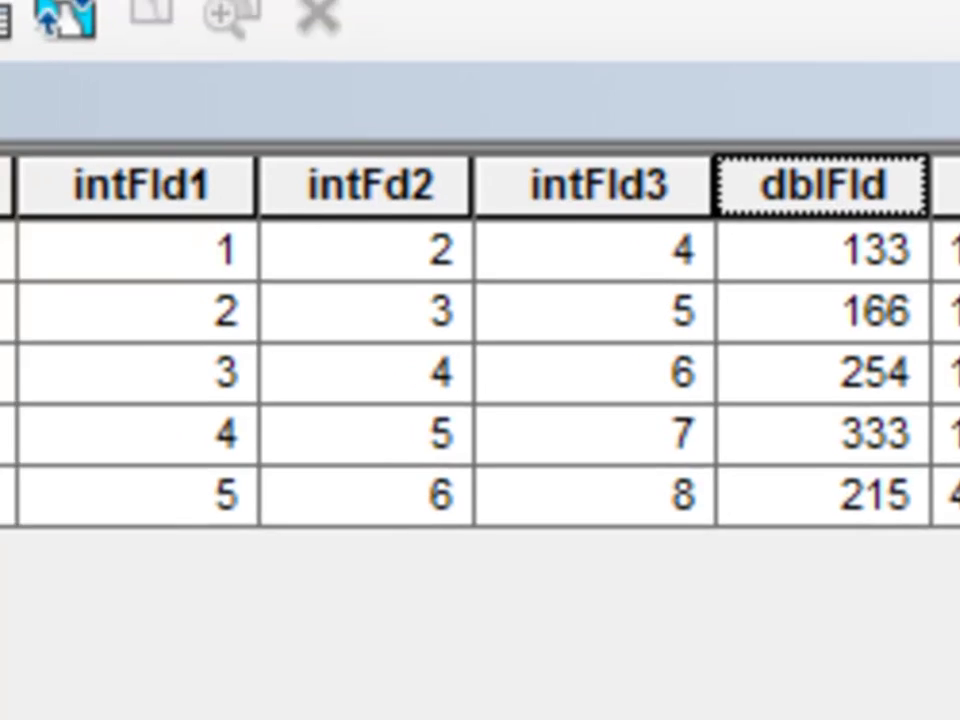
# Step: Choose Add Field from Table Options to create the Class field
pyautogui.click(94, 140)
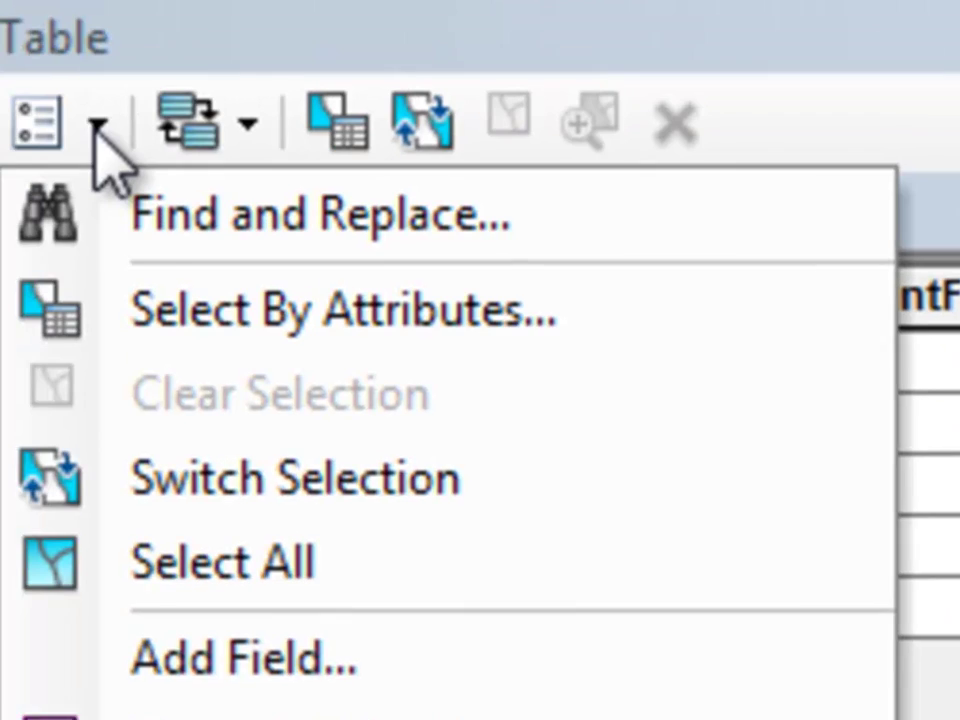
pyautogui.click(274, 679)
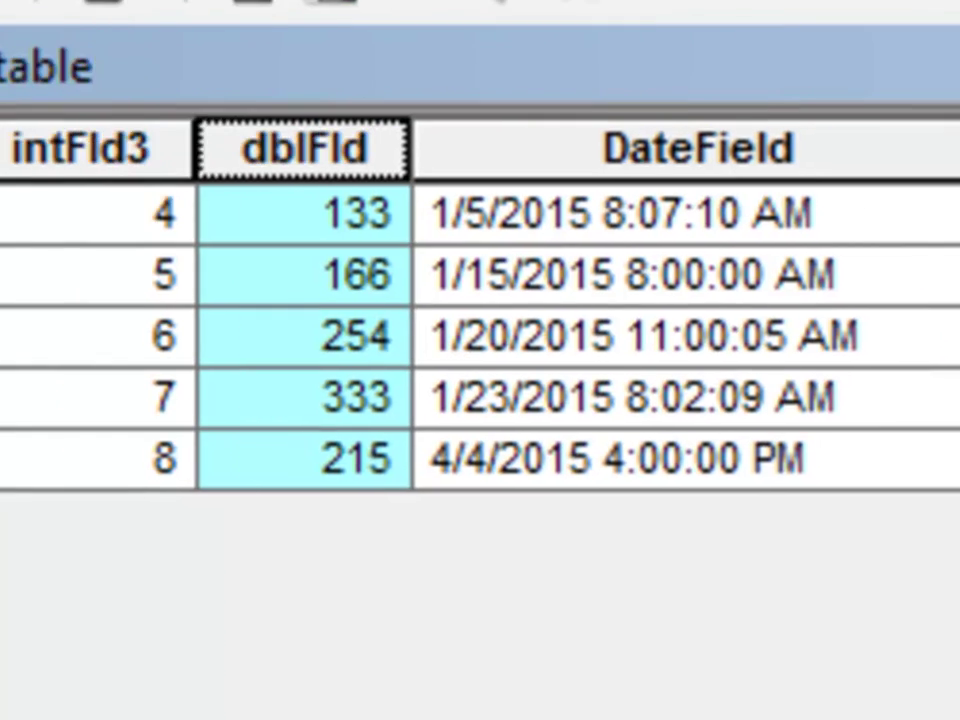
# Step: Calculate the Class field with the expression int(!dblFld!/100)
pyautogui.rightClick(850, 85)
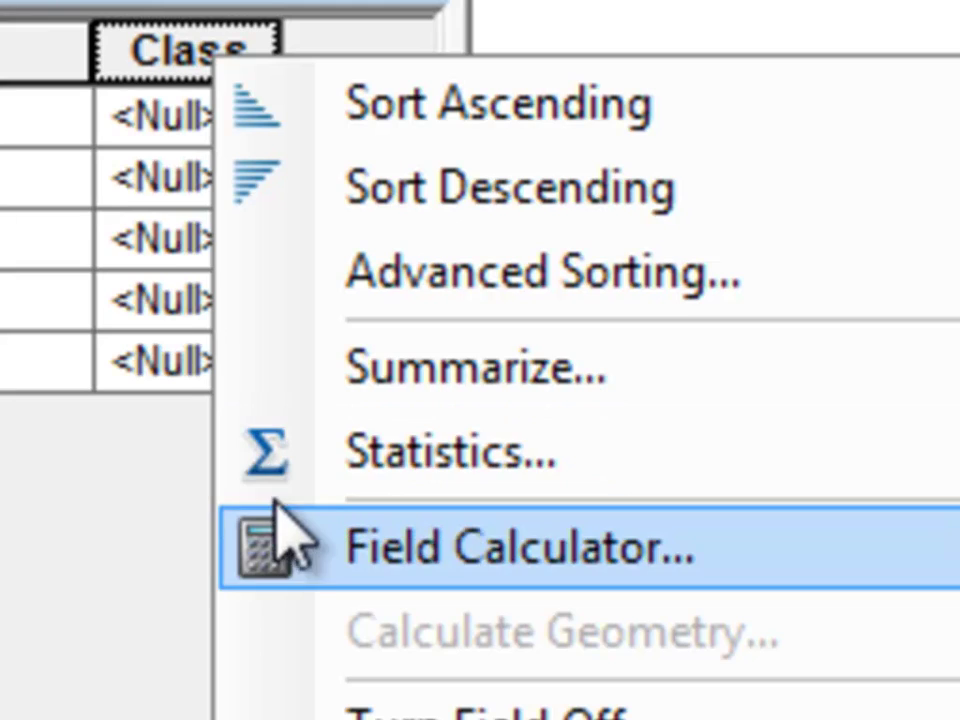
pyautogui.click(278, 508)
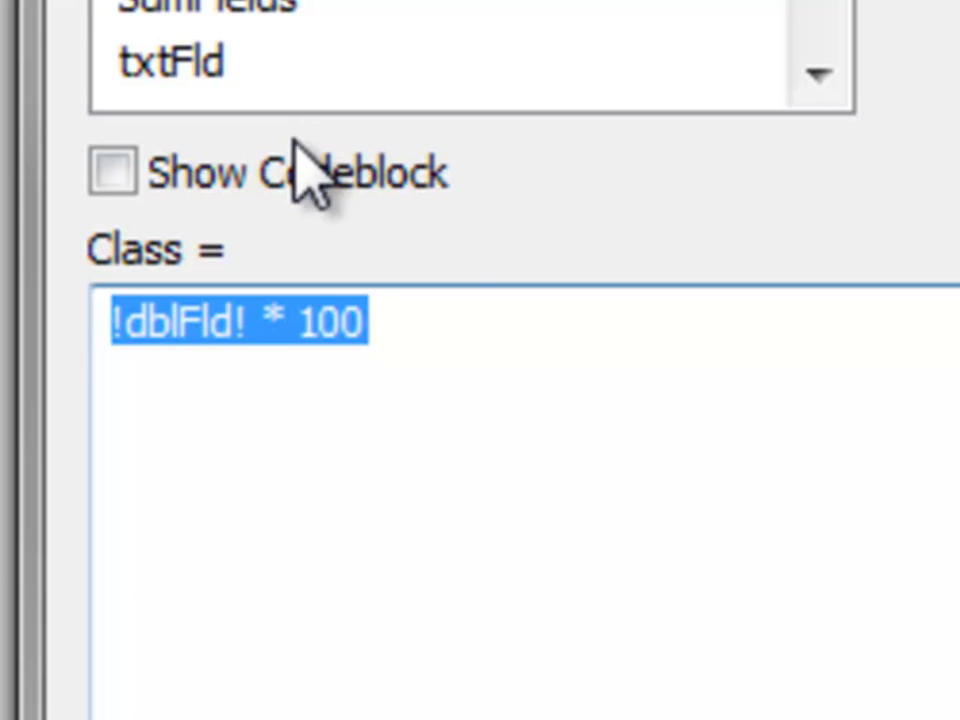
pyautogui.click(454, 371)
pyautogui.press('BackSpace')
pyautogui.press('BackSpace')
pyautogui.press('BackSpace')
pyautogui.press('BackSpace')
pyautogui.press('BackSpace')
pyautogui.press('BackSpace')
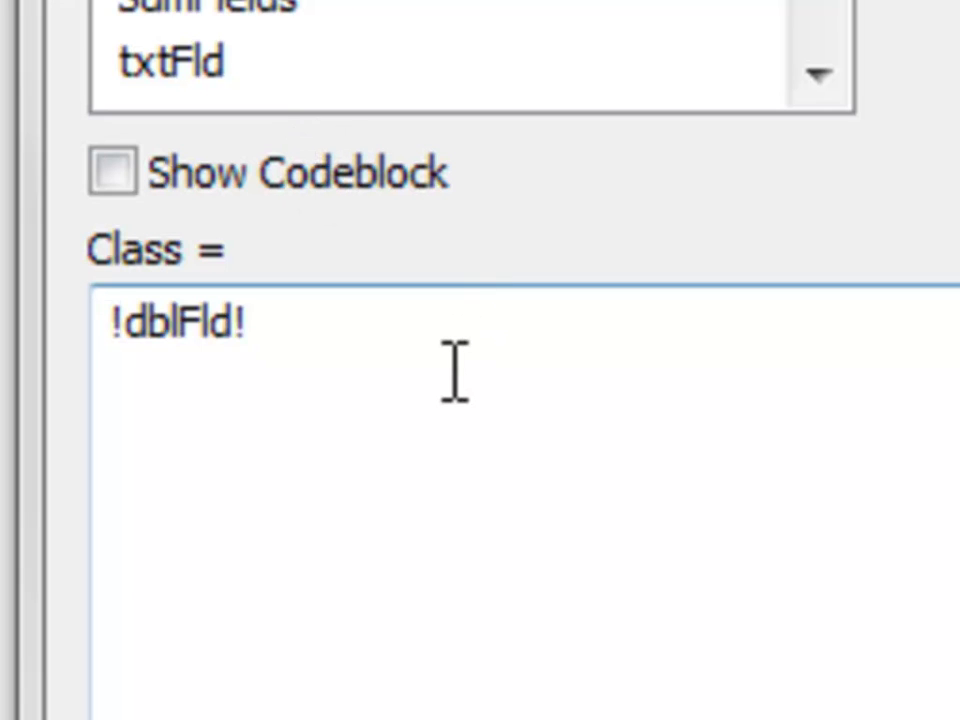
pyautogui.write('/1')
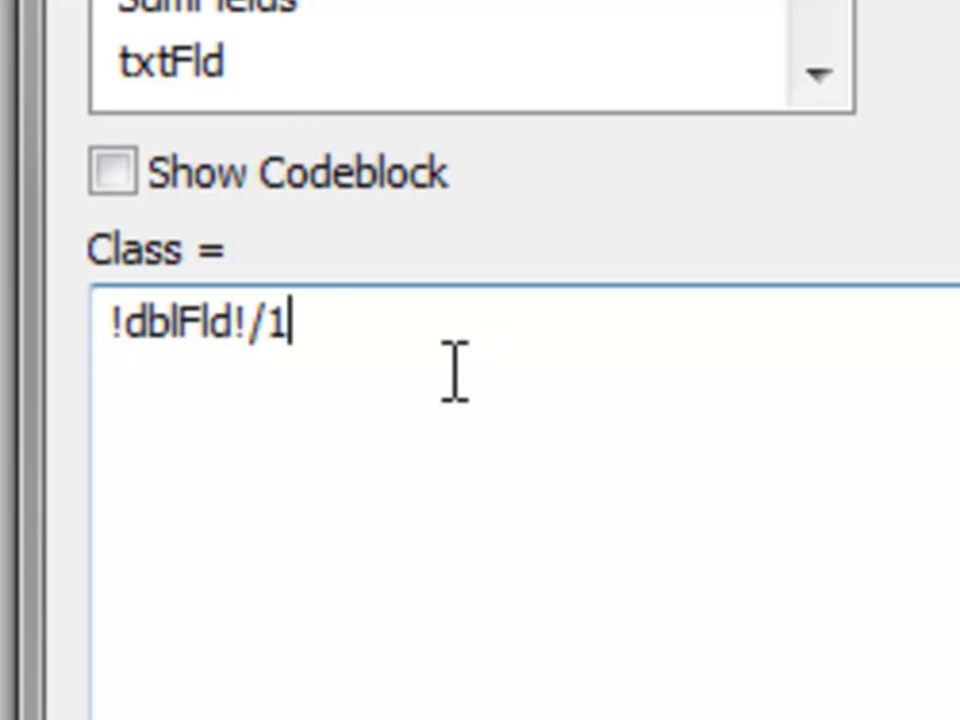
pyautogui.write('00)')
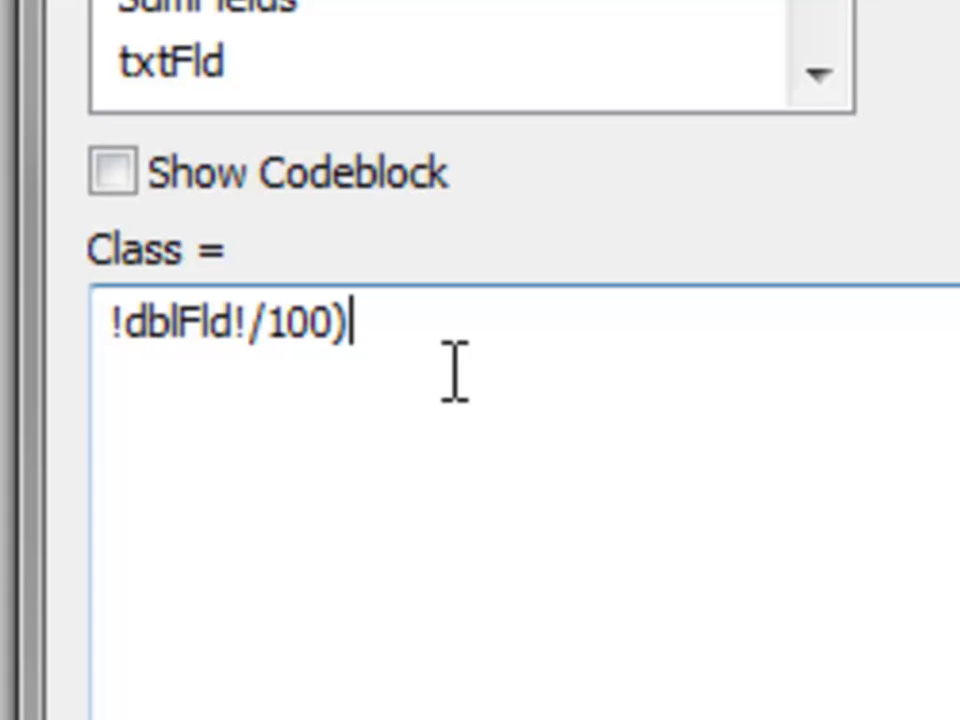
pyautogui.click(112, 322)
pyautogui.write('(')
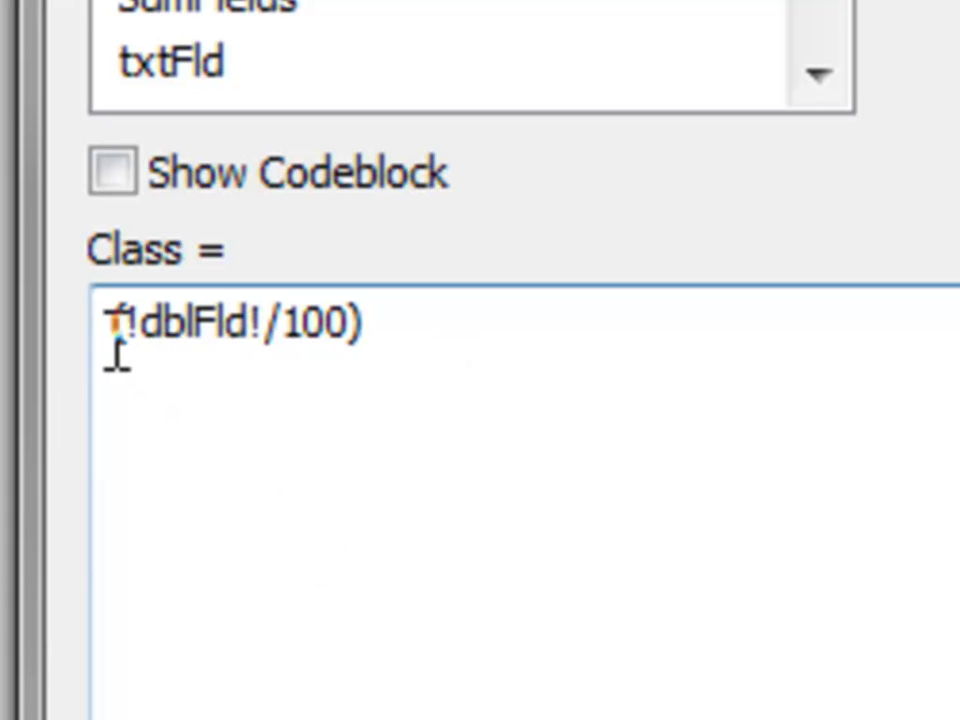
pyautogui.write('int')
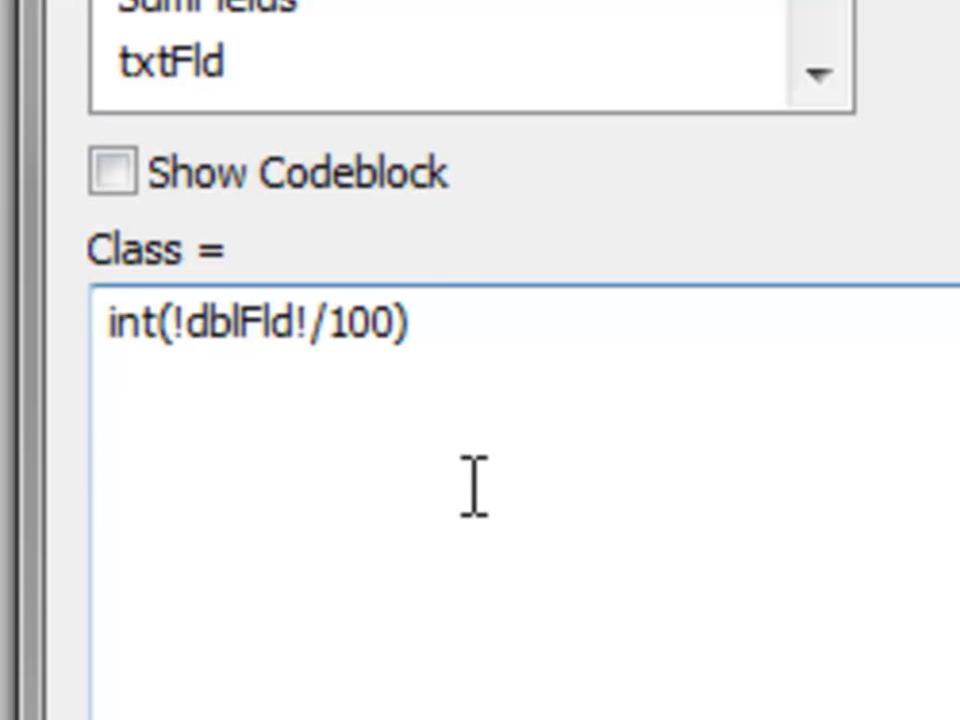
pyautogui.click(470, 486)
pyautogui.press('Return')
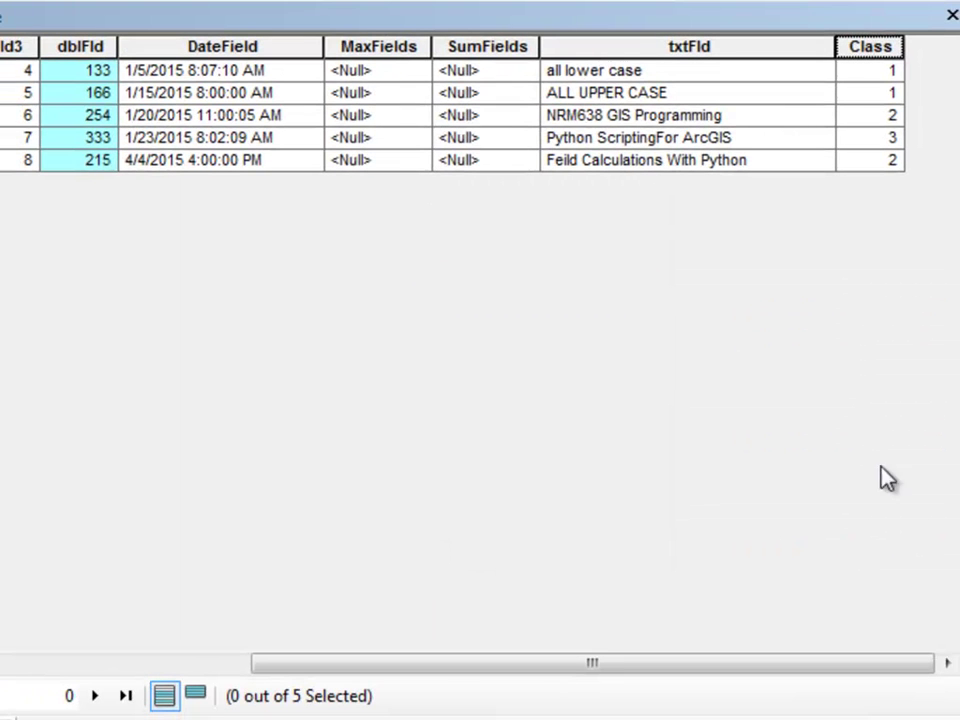
# Step: Compare the first two records' Class values with their dblFld values
pyautogui.click(864, 72)
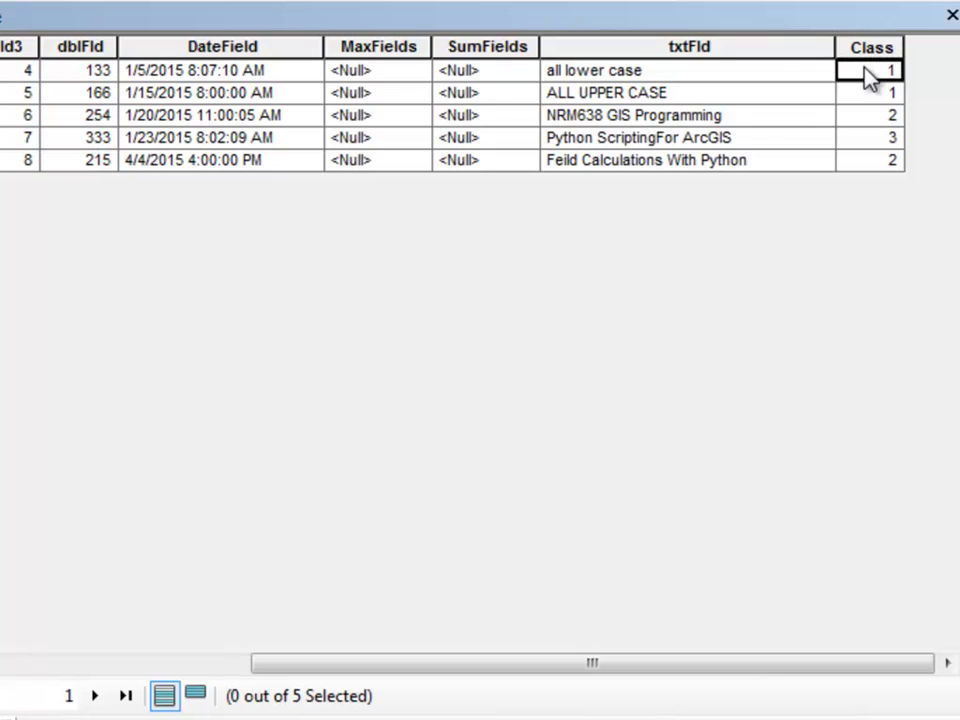
pyautogui.click(868, 93)
pyautogui.click(878, 76)
pyautogui.click(881, 98)
pyautogui.click(883, 71)
pyautogui.click(885, 98)
pyautogui.click(874, 70)
pyautogui.click(80, 74)
pyautogui.click(92, 88)
pyautogui.click(92, 78)
pyautogui.click(95, 86)
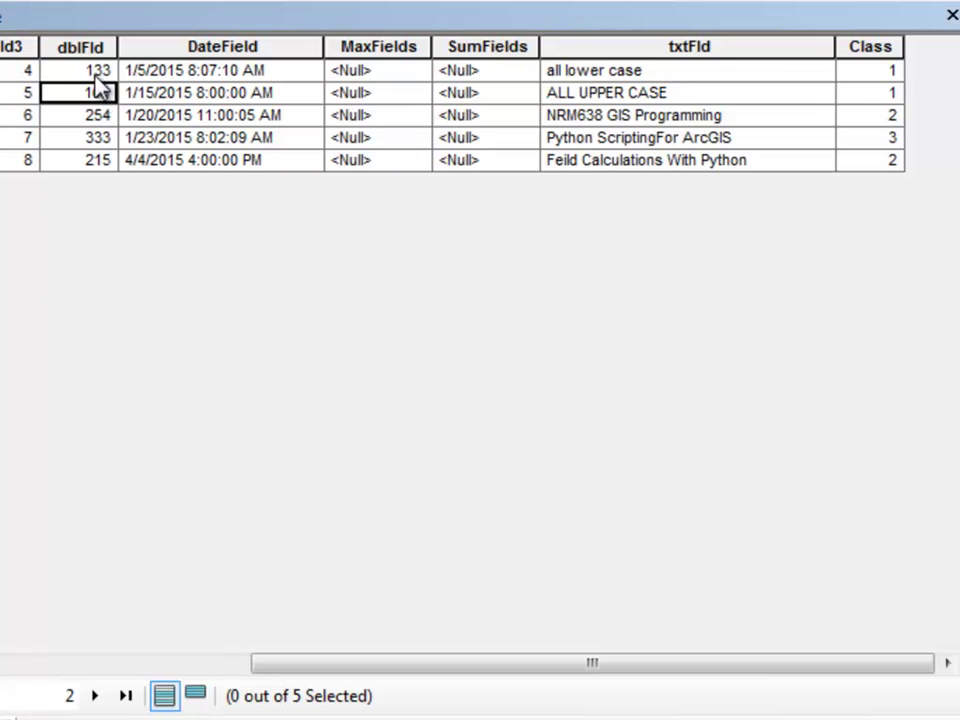
pyautogui.click(96, 74)
pyautogui.click(94, 92)
# Step: Sort rows by Class ascending, then check Class 2 and 3 against dblFld 215 and 333
pyautogui.rightClick(884, 48)
pyautogui.click(896, 69)
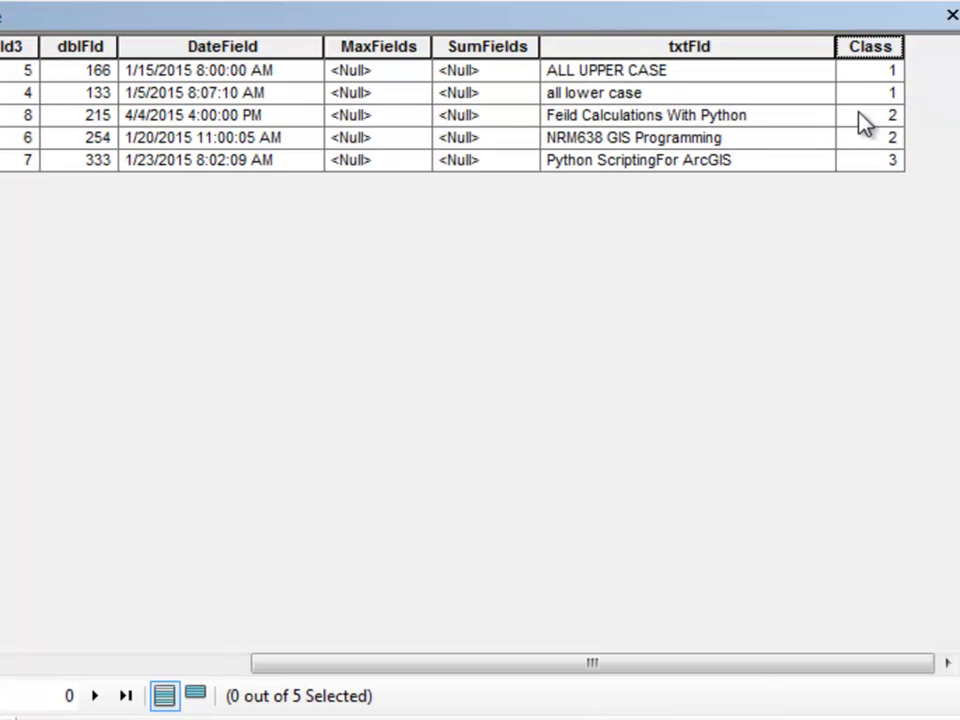
pyautogui.click(862, 116)
pyautogui.click(864, 132)
pyautogui.click(863, 117)
pyautogui.click(864, 131)
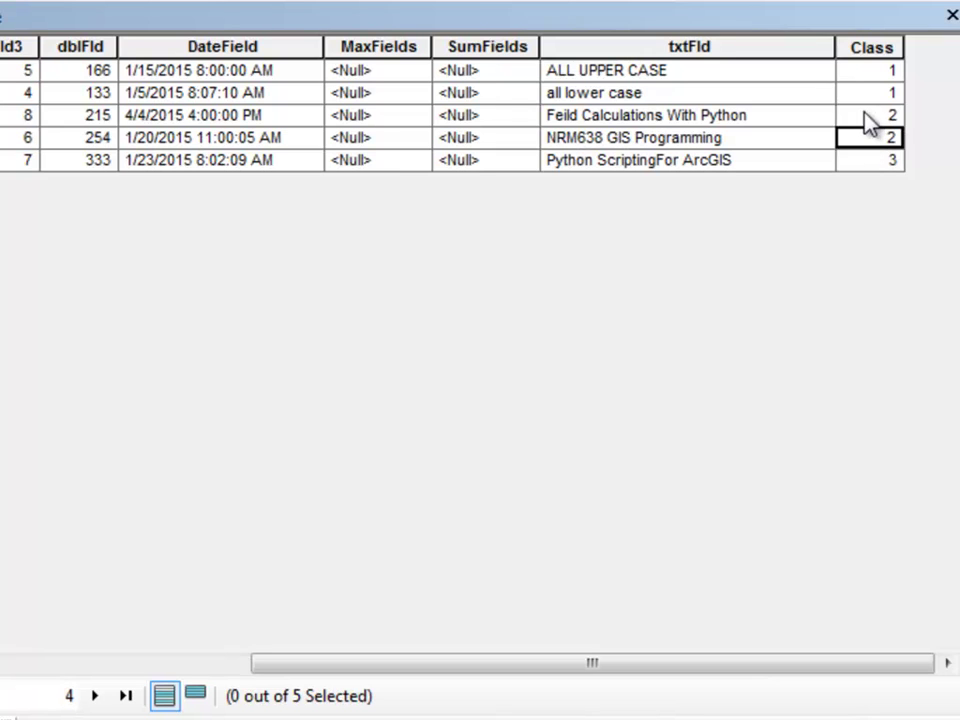
pyautogui.click(864, 115)
pyautogui.click(100, 117)
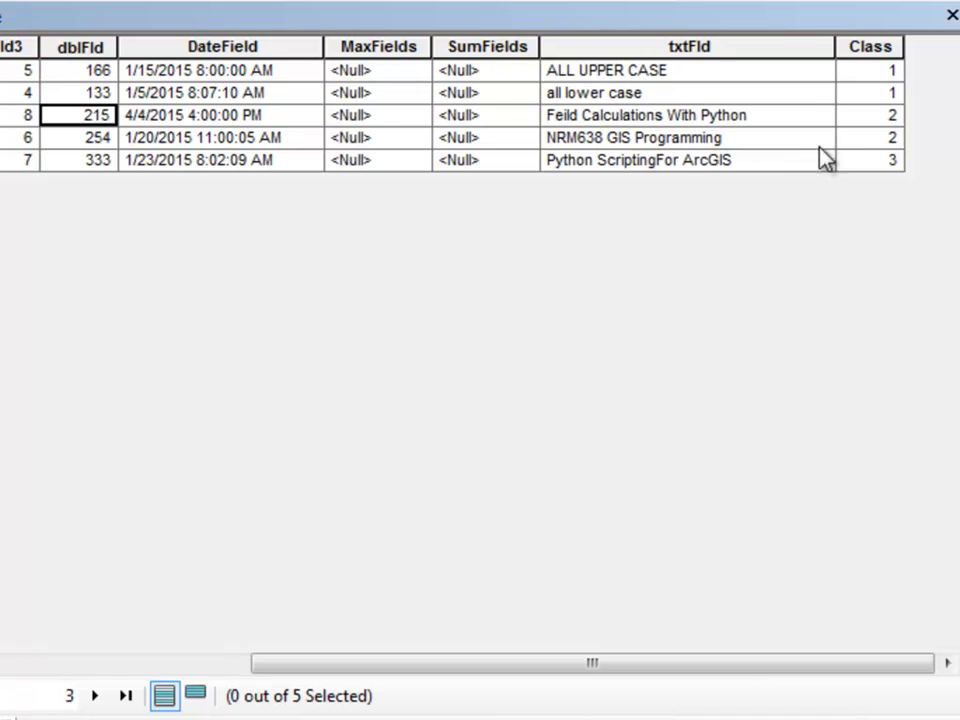
pyautogui.click(872, 162)
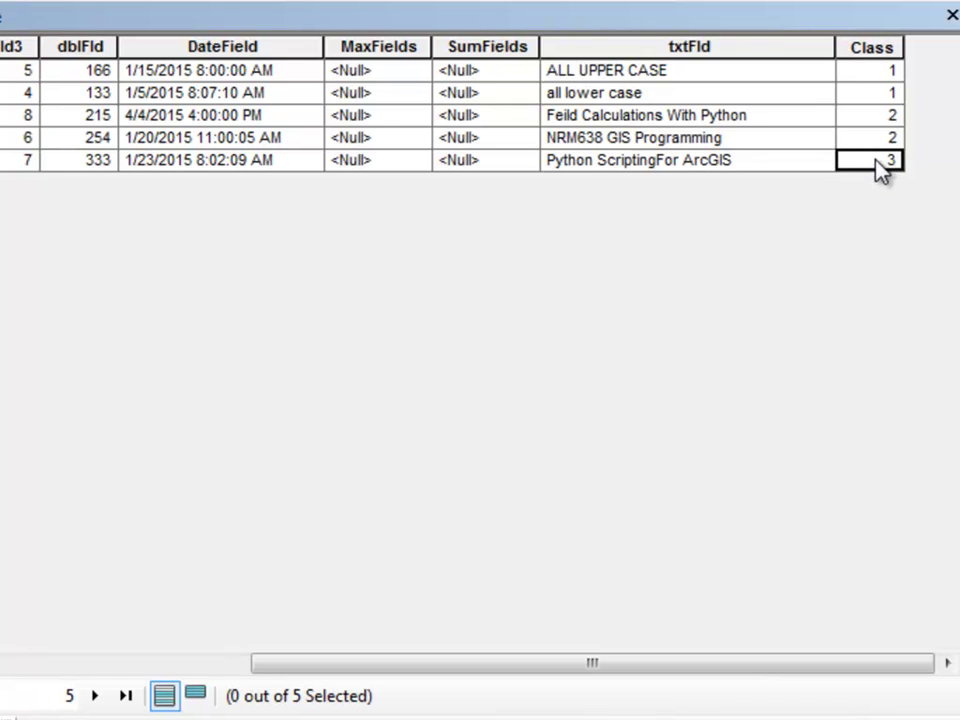
pyautogui.click(77, 163)
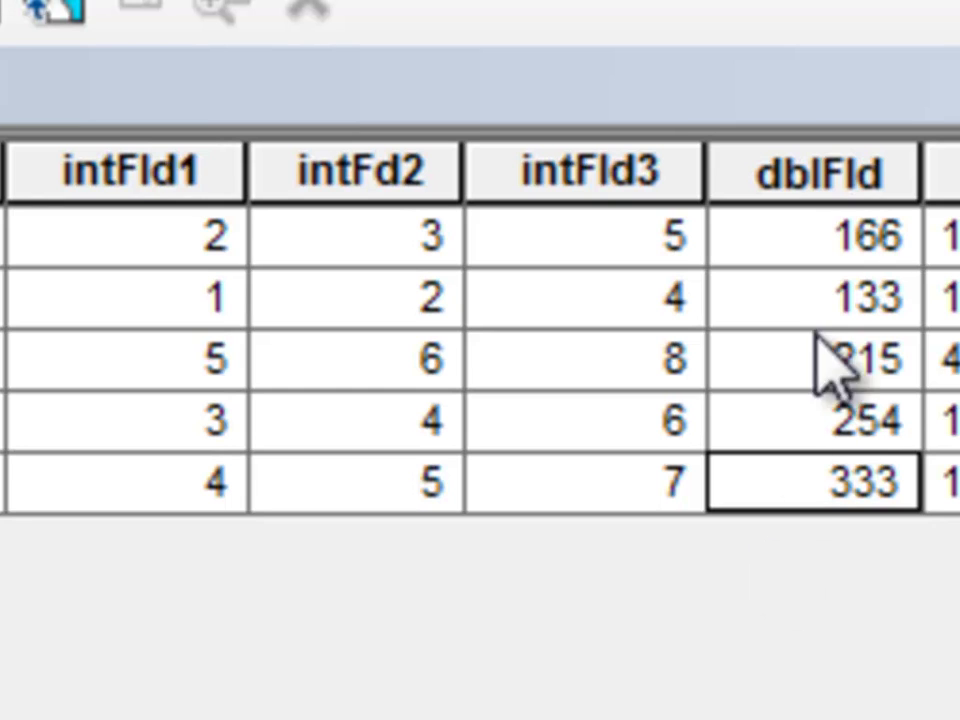
# Step: Replace the dblFld expression with max(!intFld1!, !intFd2!, !intFld3!)
pyautogui.rightClick(808, 168)
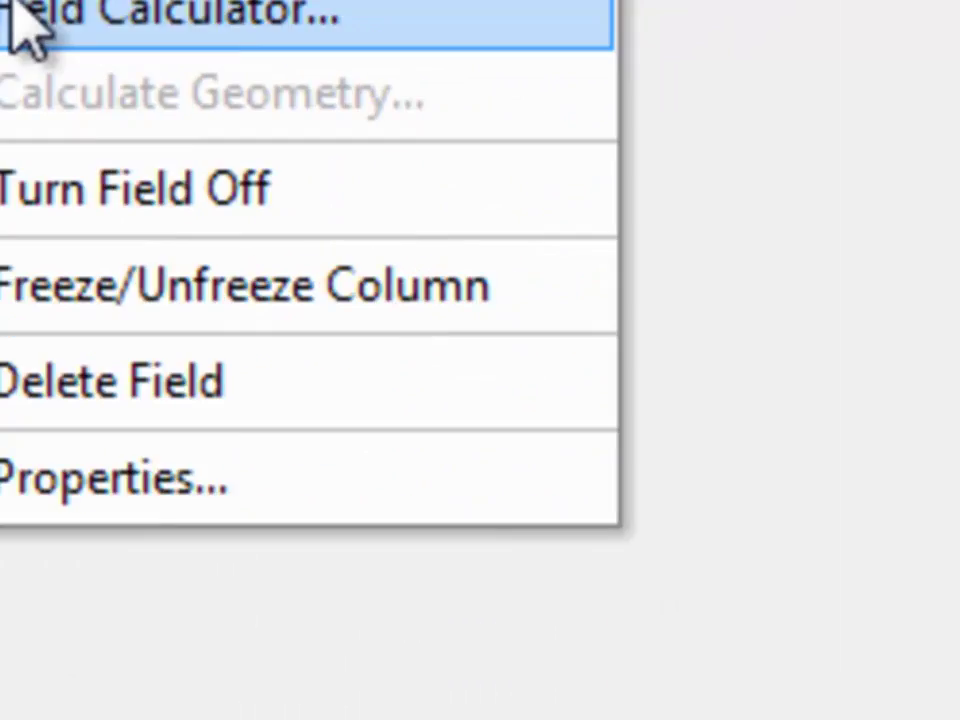
pyautogui.click(952, 660)
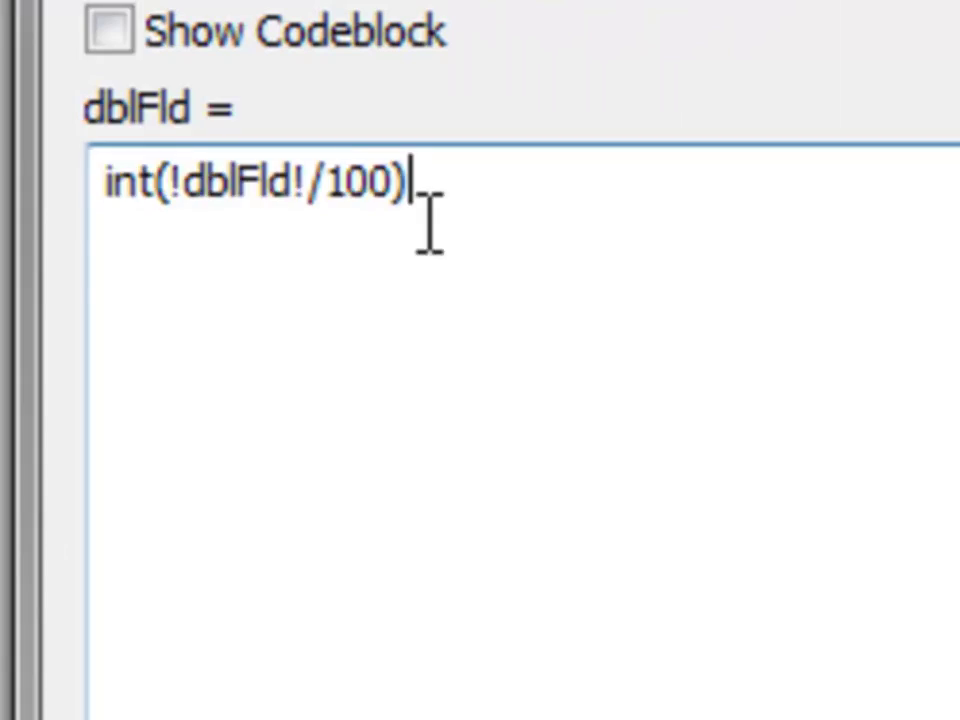
pyautogui.moveTo(429, 223); pyautogui.dragTo(55, 212)
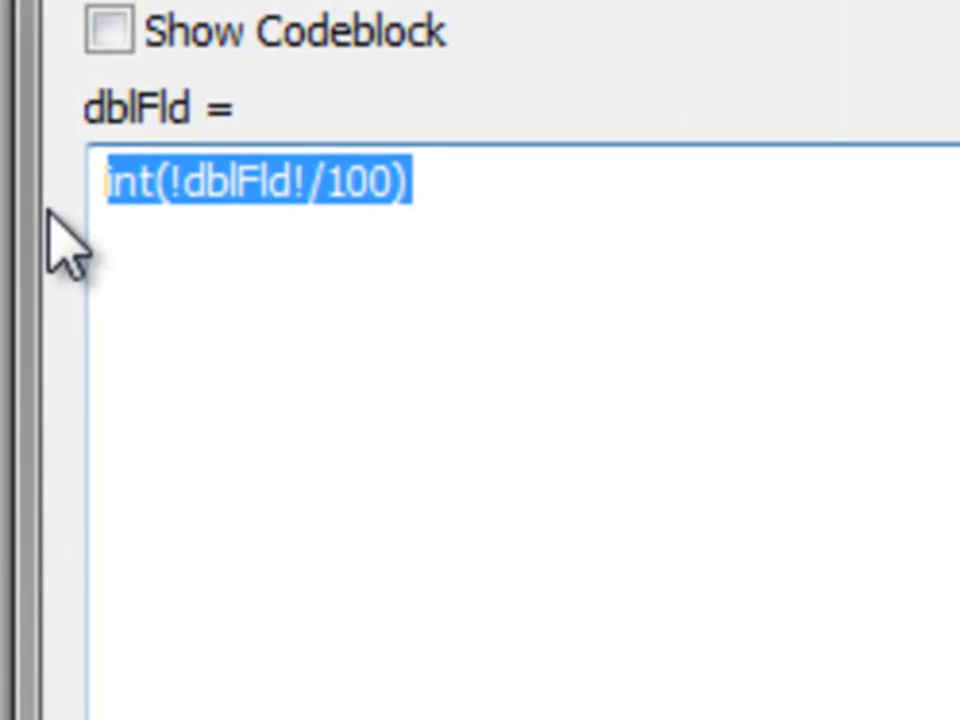
pyautogui.write('max( ')
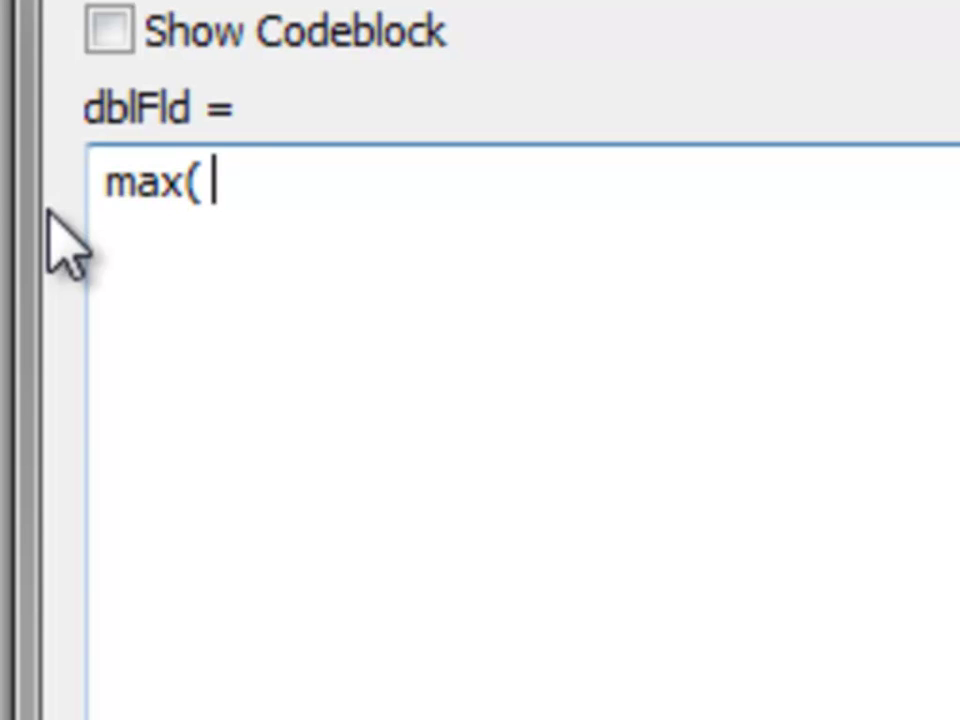
pyautogui.write(')')
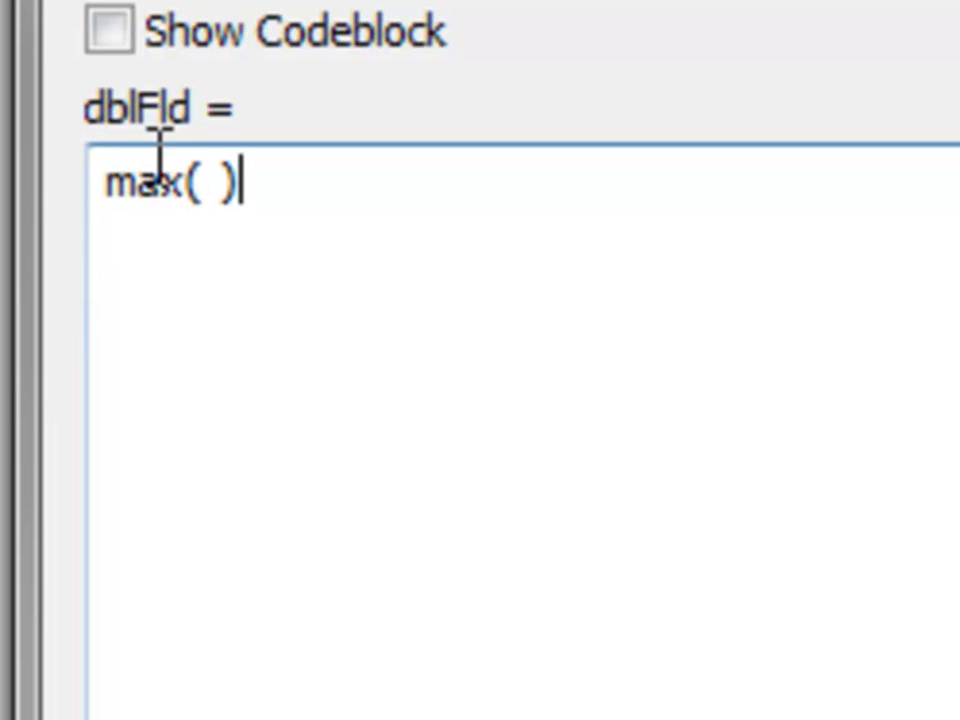
pyautogui.click(206, 185)
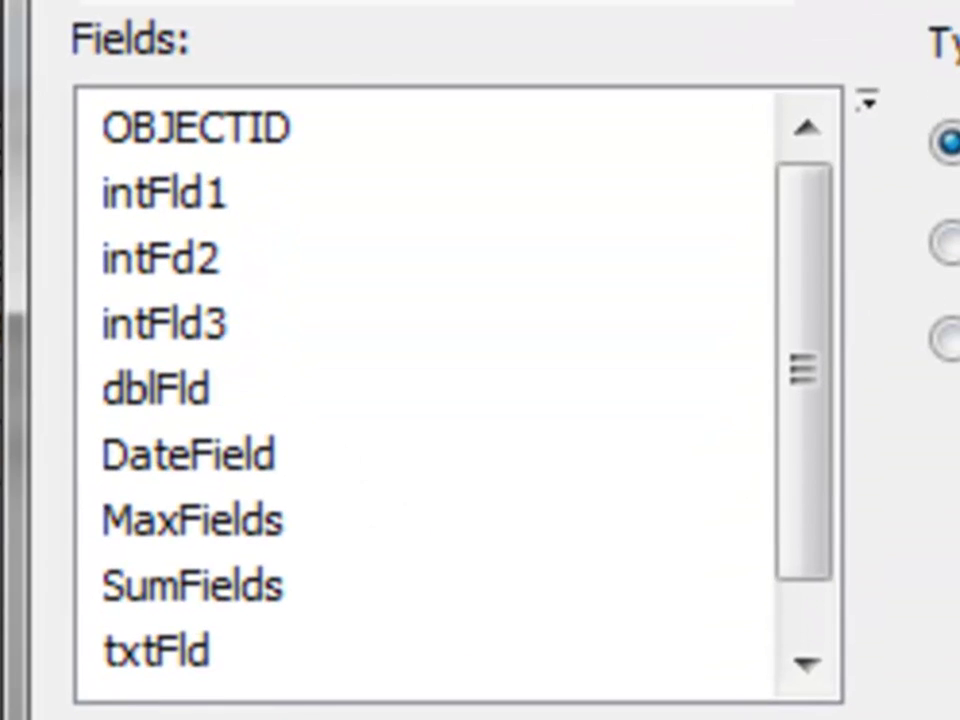
pyautogui.doubleClick(158, 192)
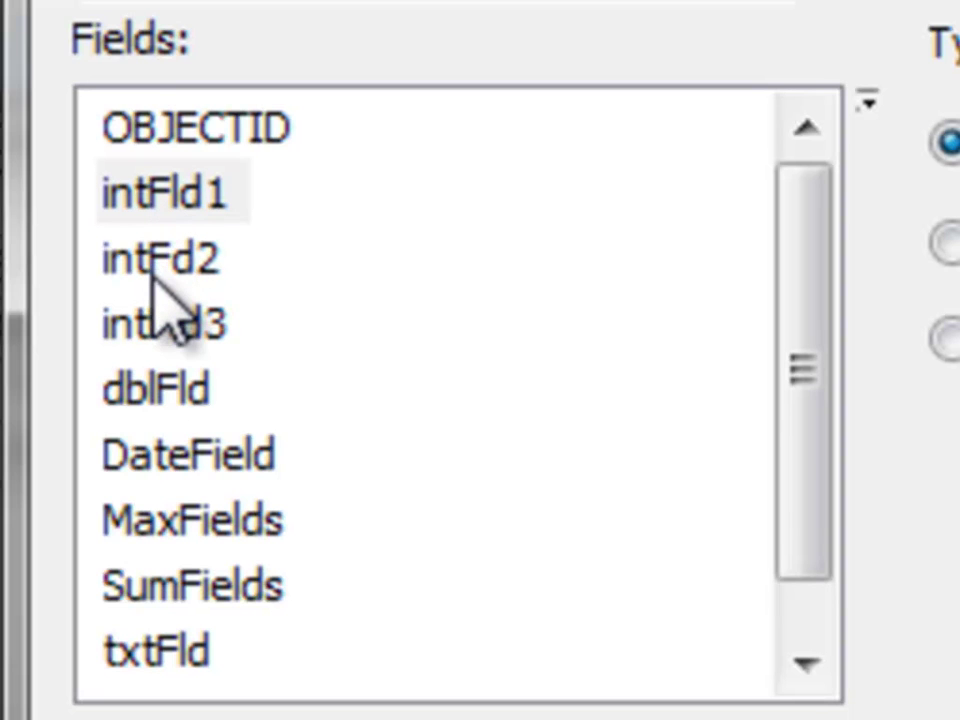
pyautogui.doubleClick(184, 268)
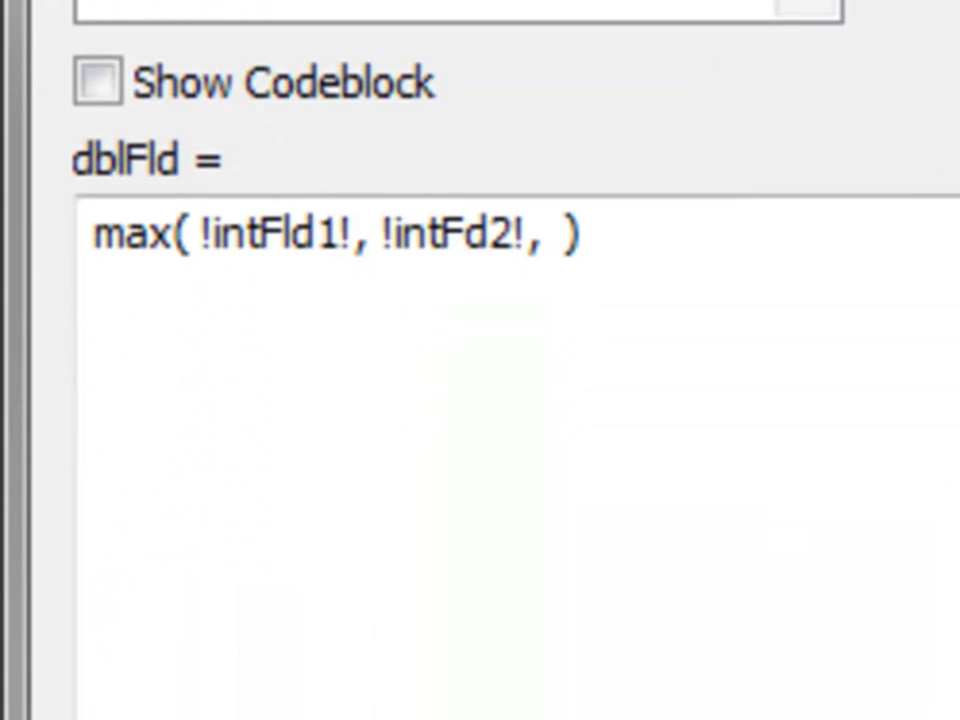
pyautogui.doubleClick(160, 5)
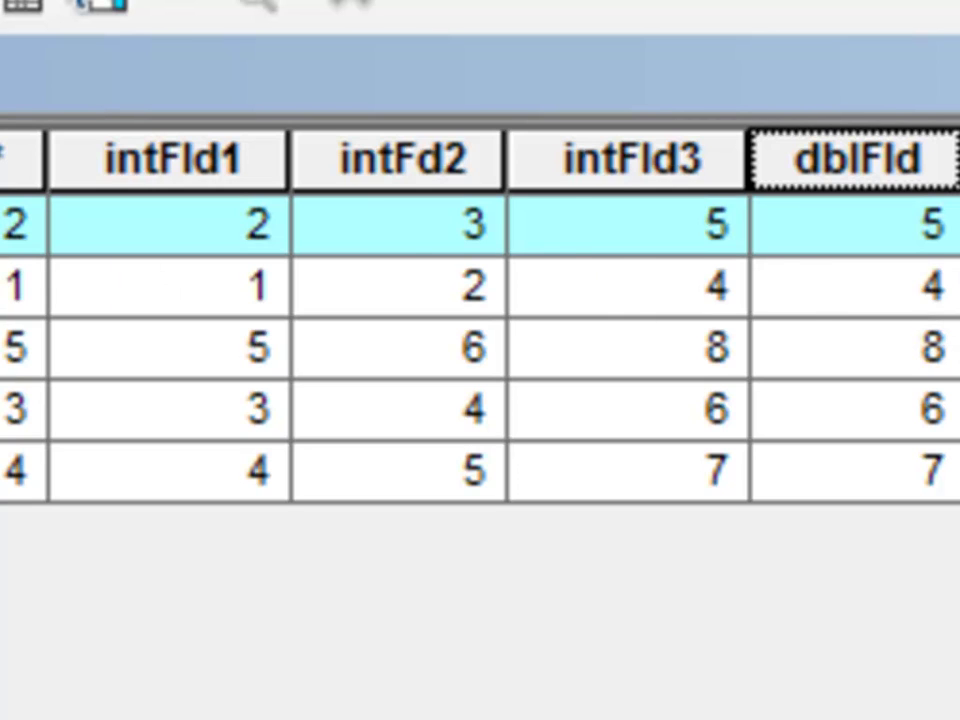
# Step: Verify the first and last rows' dblFld equals the largest of their integer fields
pyautogui.click(693, 230)
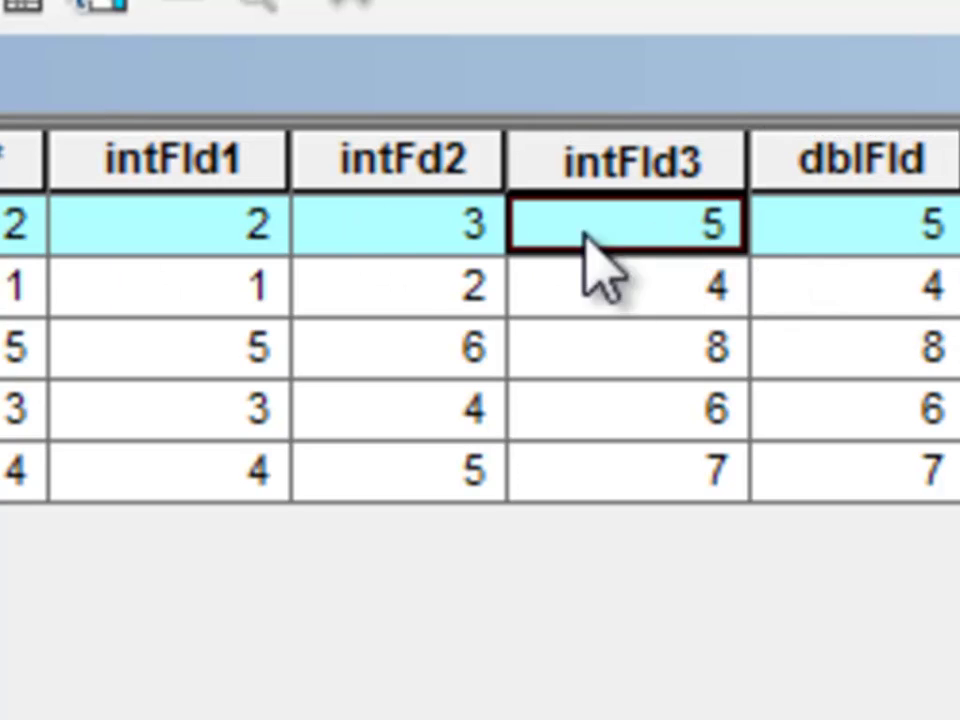
pyautogui.click(912, 232)
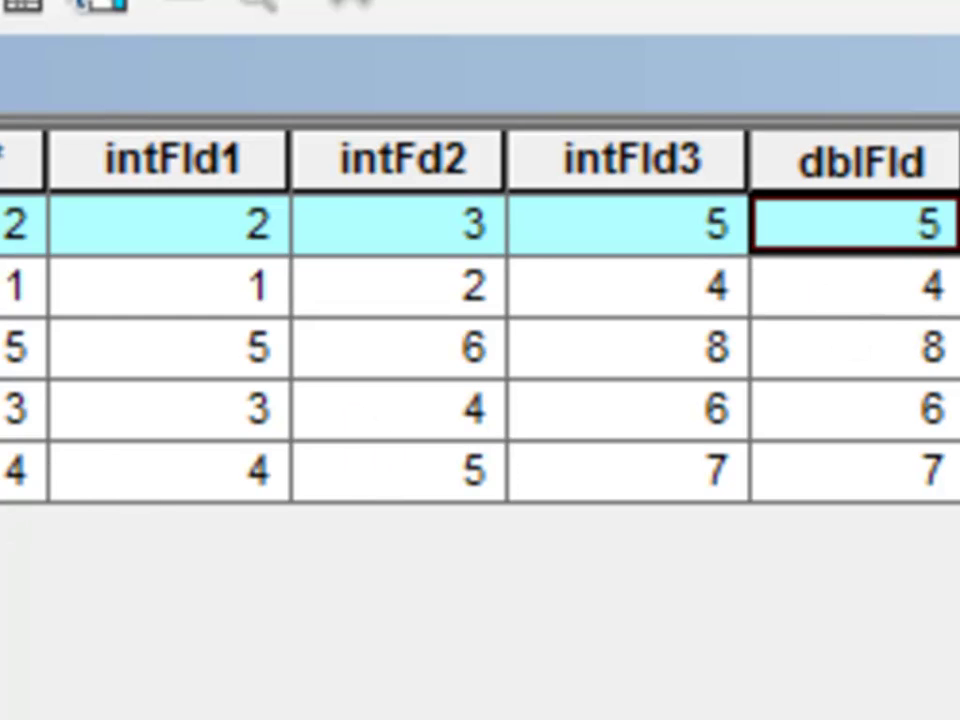
pyautogui.click(750, 486)
pyautogui.click(680, 484)
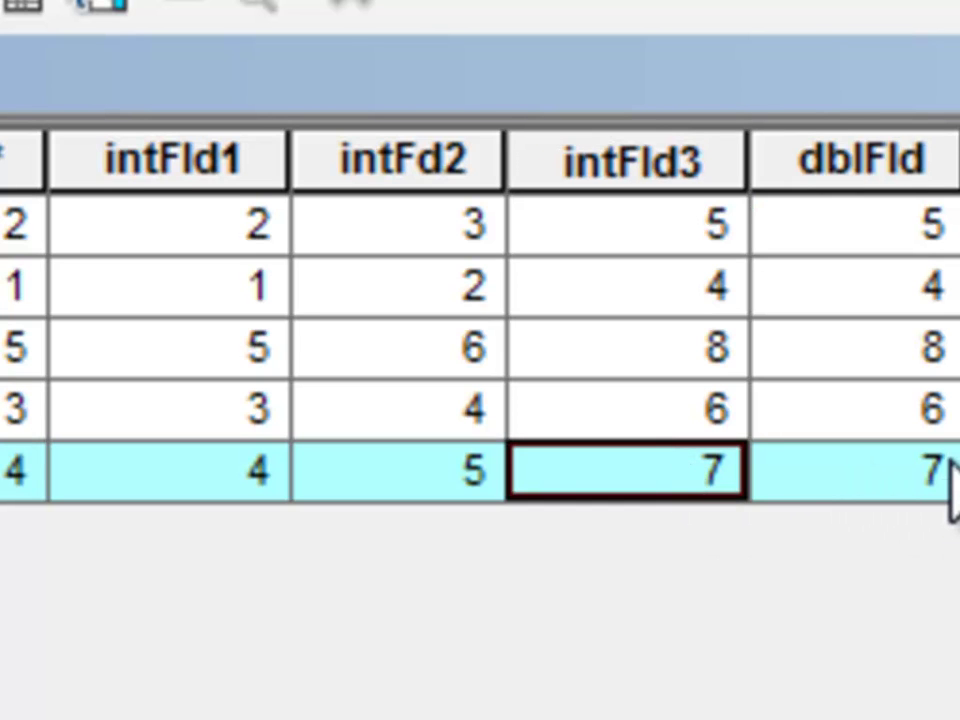
# Step: Change the dblFld expression from max to min in the Field Calculator
pyautogui.rightClick(870, 180)
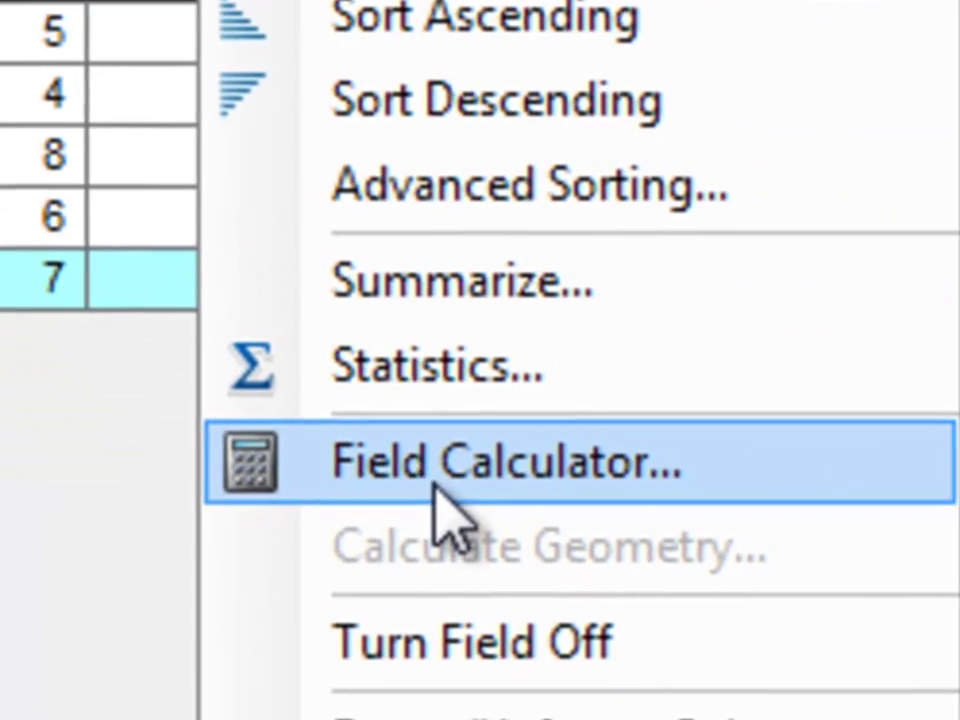
pyautogui.click(440, 462)
pyautogui.moveTo(251, 322); pyautogui.dragTo(171, 332)
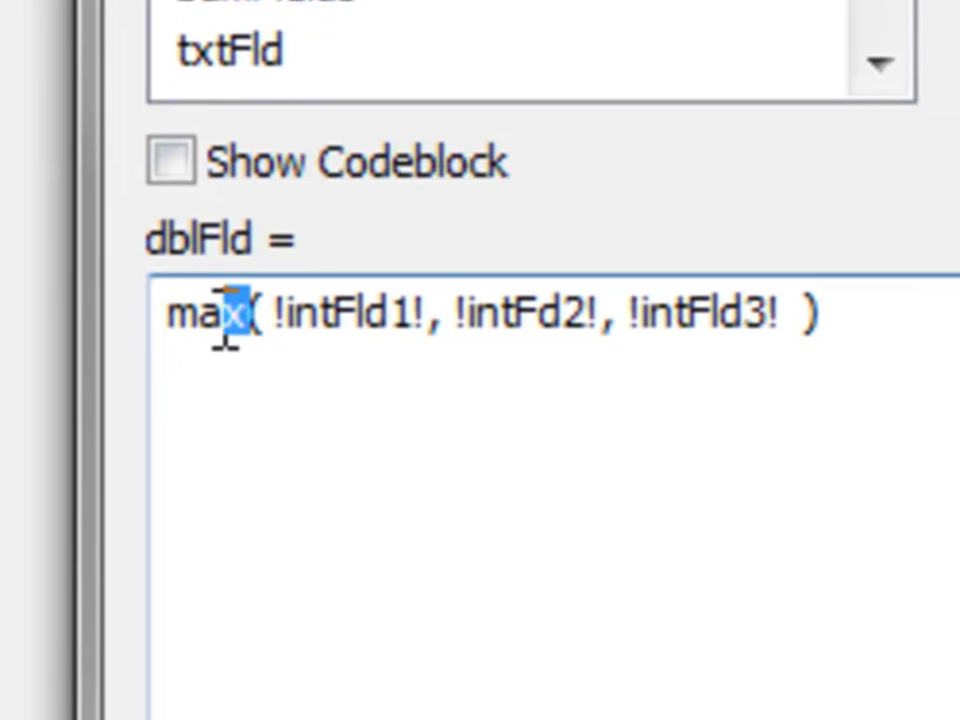
pyautogui.write('min')
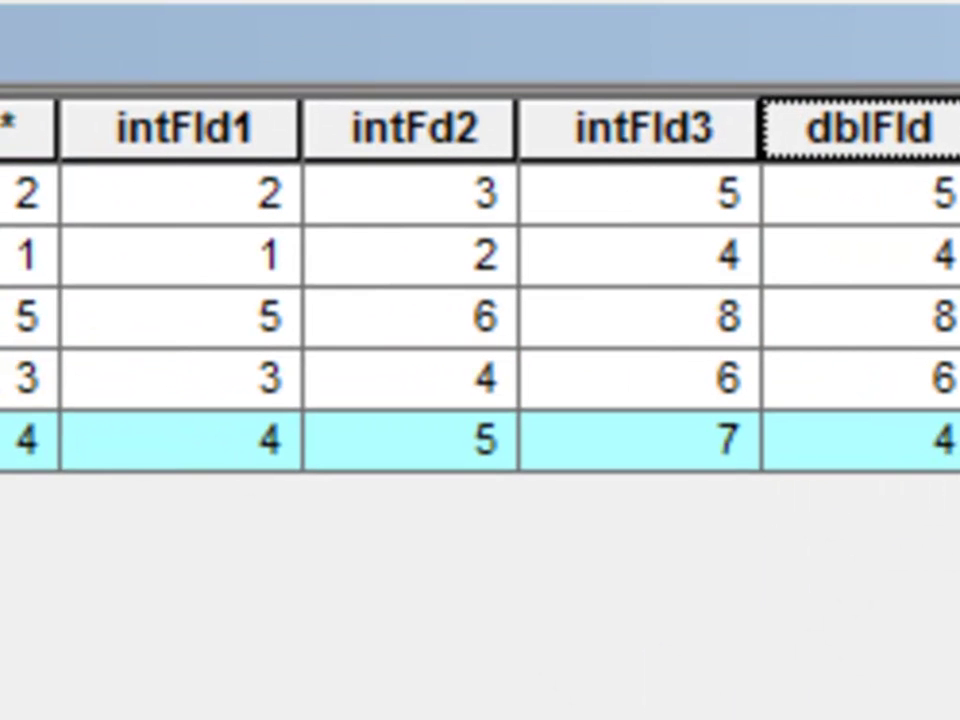
# Step: Rerun the min calculation on all rows and compare intFld1, intFd2, intFld3 with dblFld
pyautogui.rightClick(868, 142)
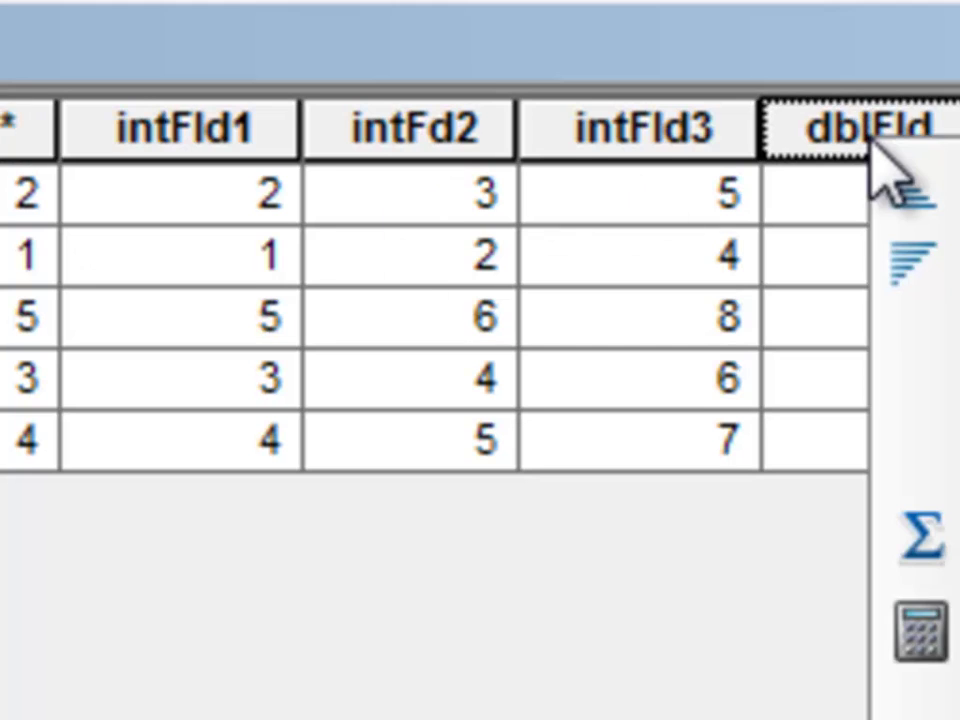
pyautogui.click(604, 462)
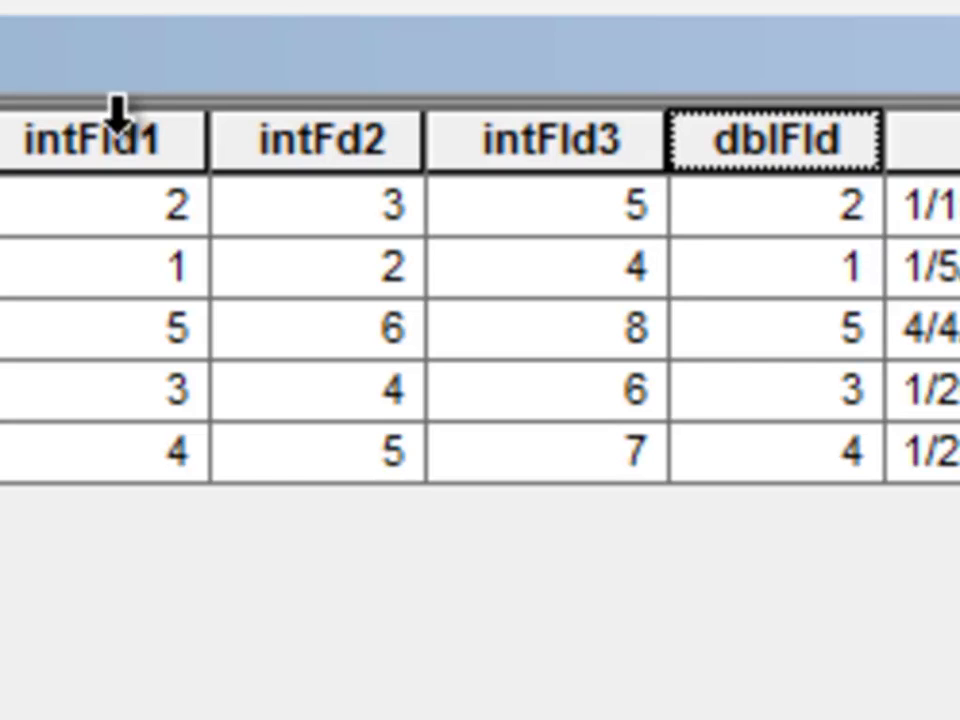
pyautogui.click(101, 146)
pyautogui.click(322, 138)
pyautogui.click(552, 165)
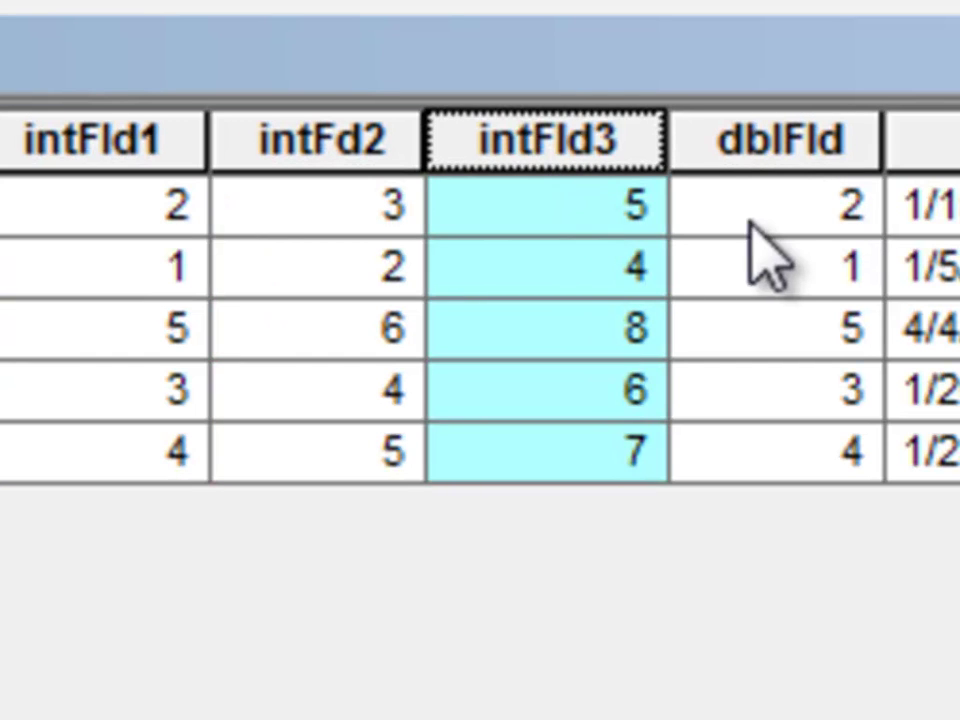
pyautogui.click(776, 142)
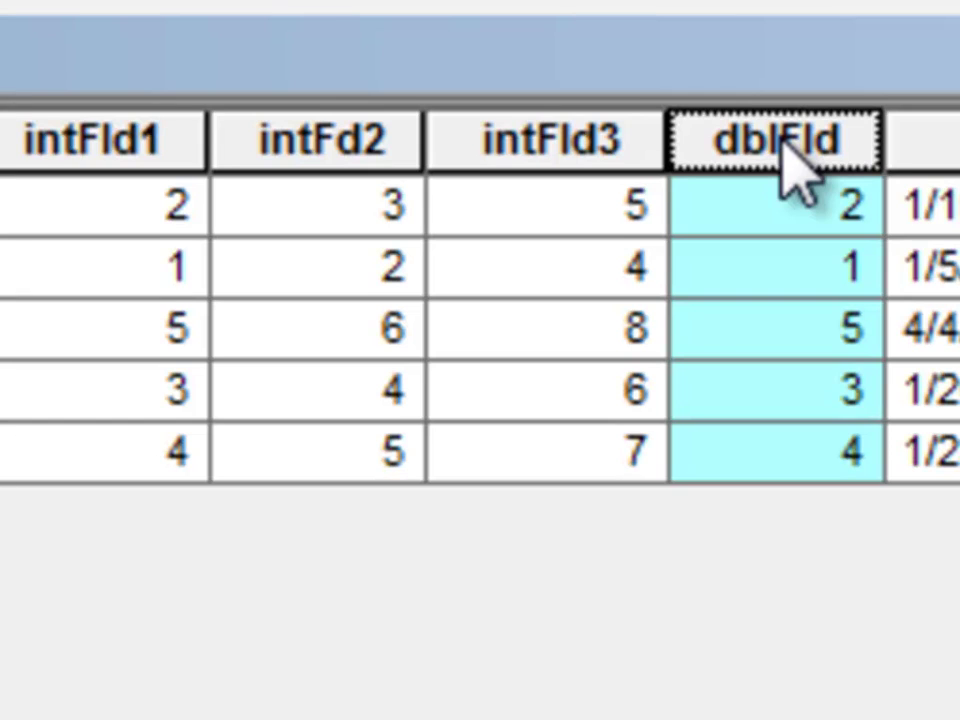
# Step: Save the dblFld min expression to the file min_three_fields.cal
pyautogui.rightClick(790, 172)
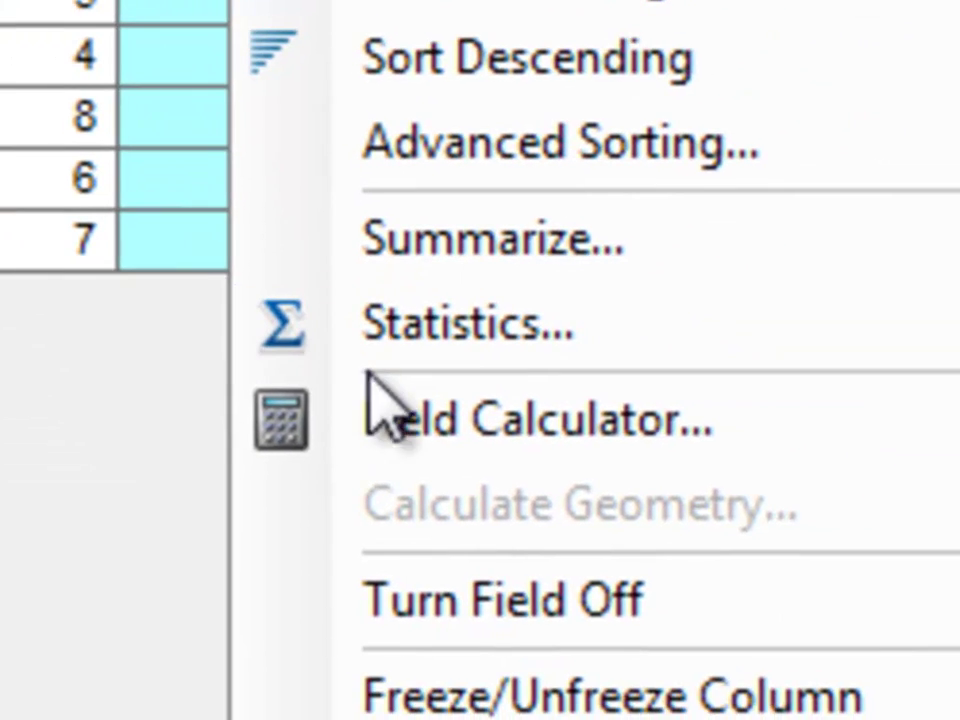
pyautogui.click(920, 625)
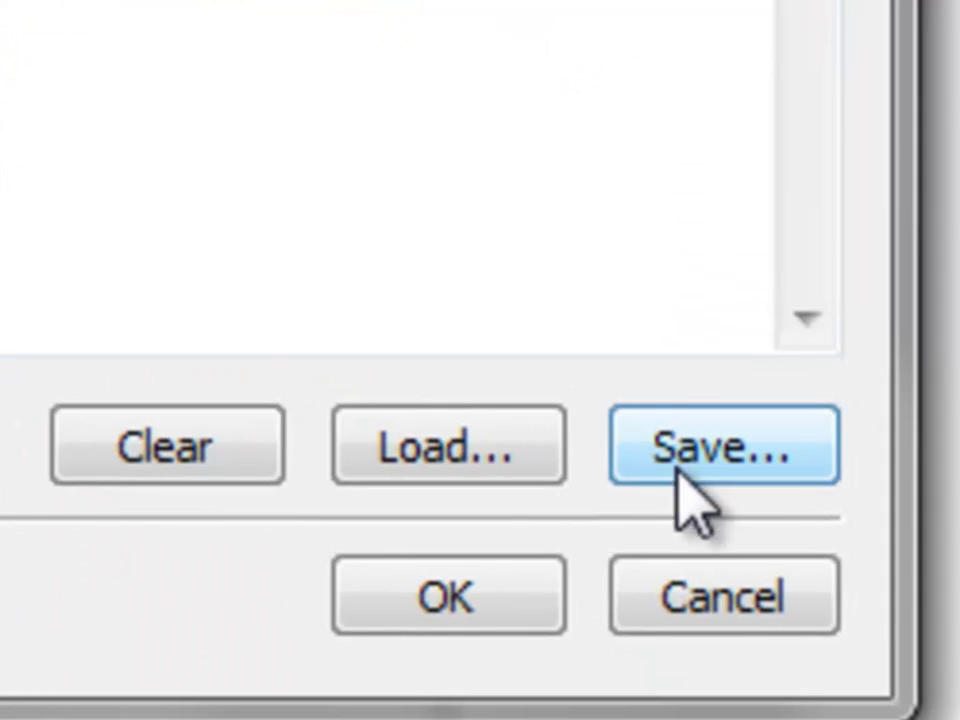
pyautogui.click(682, 470)
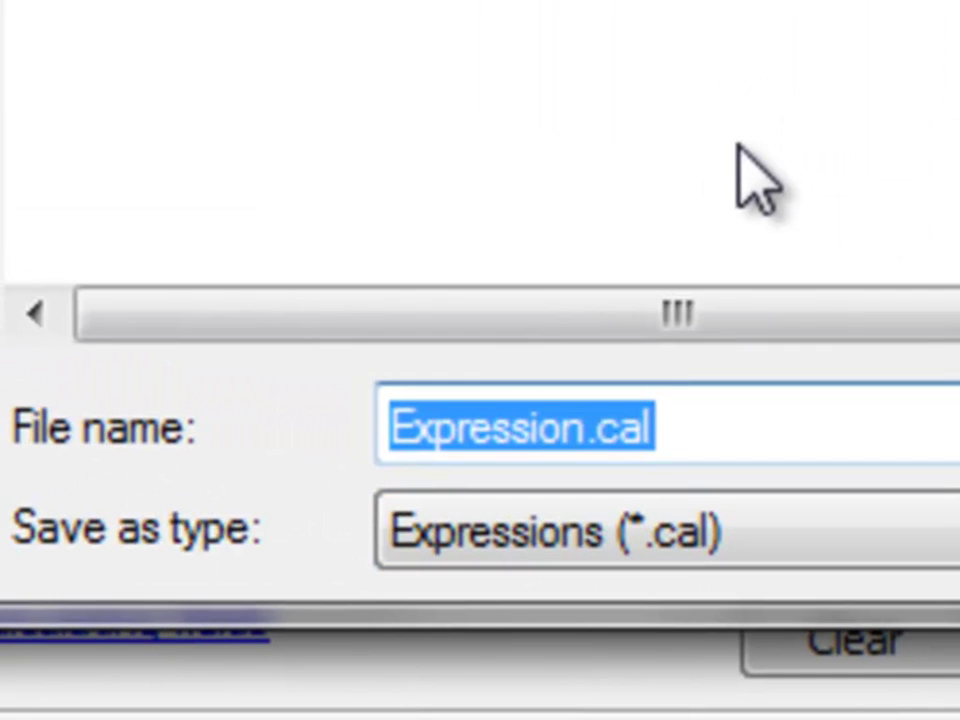
pyautogui.write('min_thre')
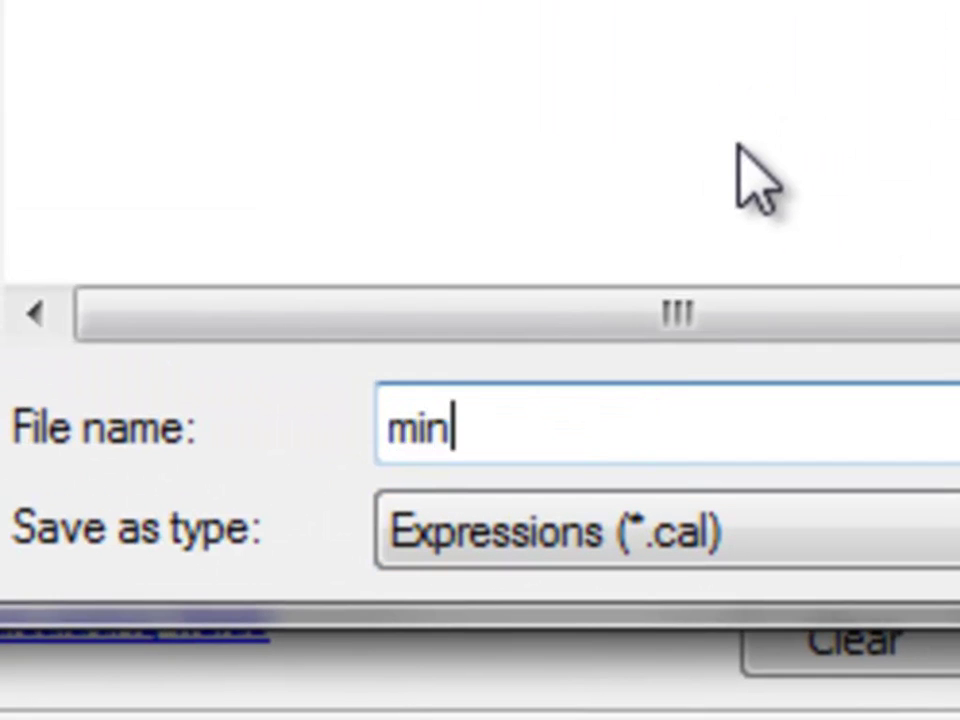
pyautogui.write('e_fields')
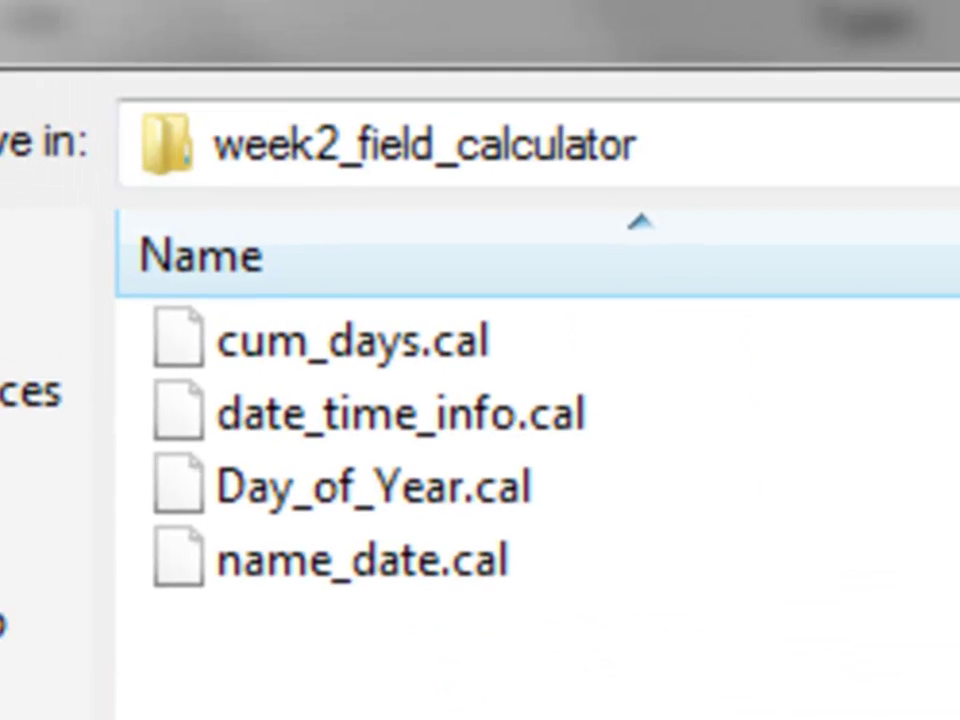
pyautogui.press('Return')
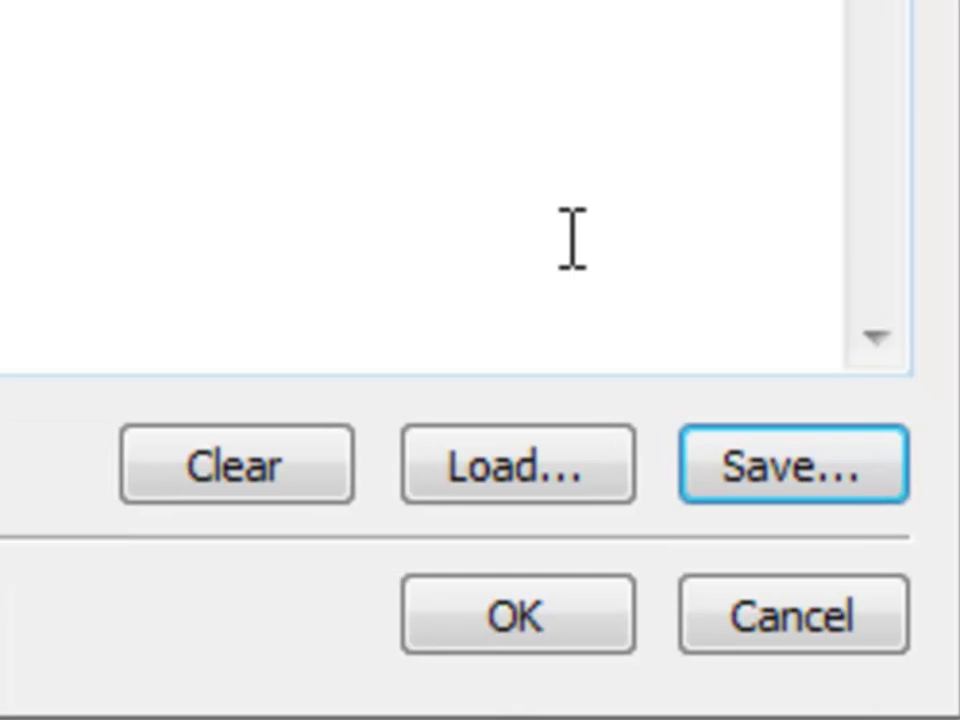
# Step: Discard the open calculation and load min_three_fields.cal into a new dblFld Field Calculator using the Python parser
pyautogui.click(783, 640)
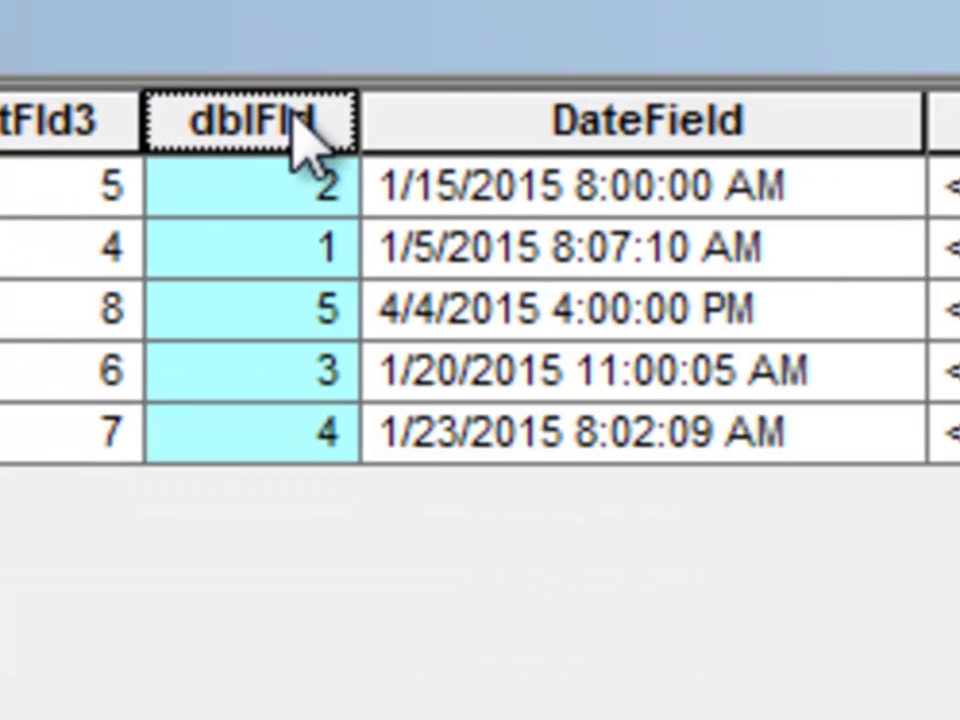
pyautogui.rightClick(297, 122)
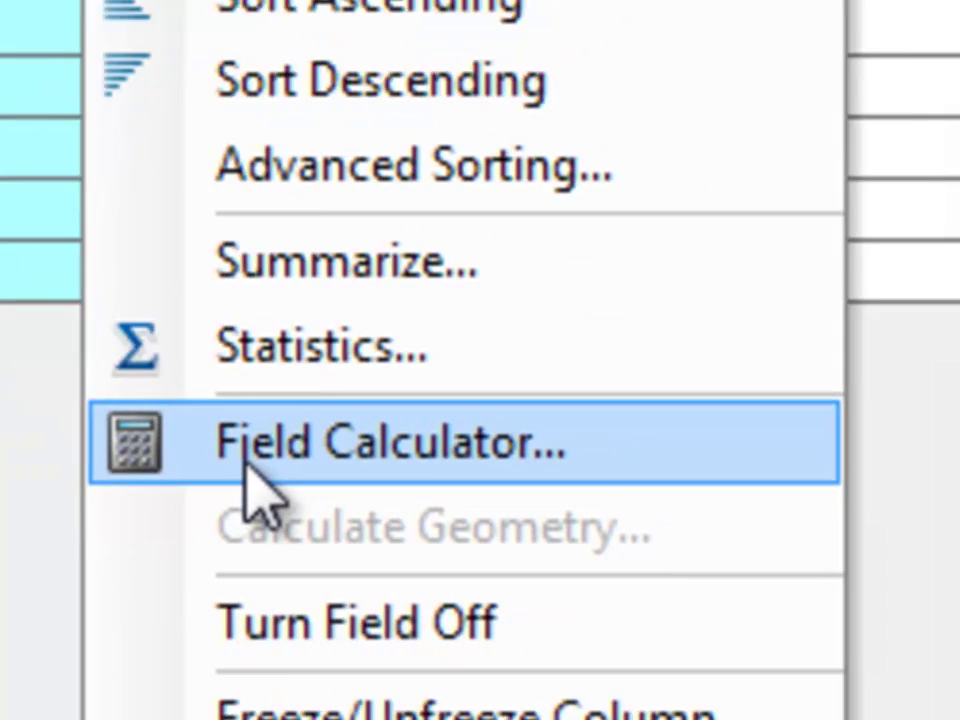
pyautogui.click(460, 628)
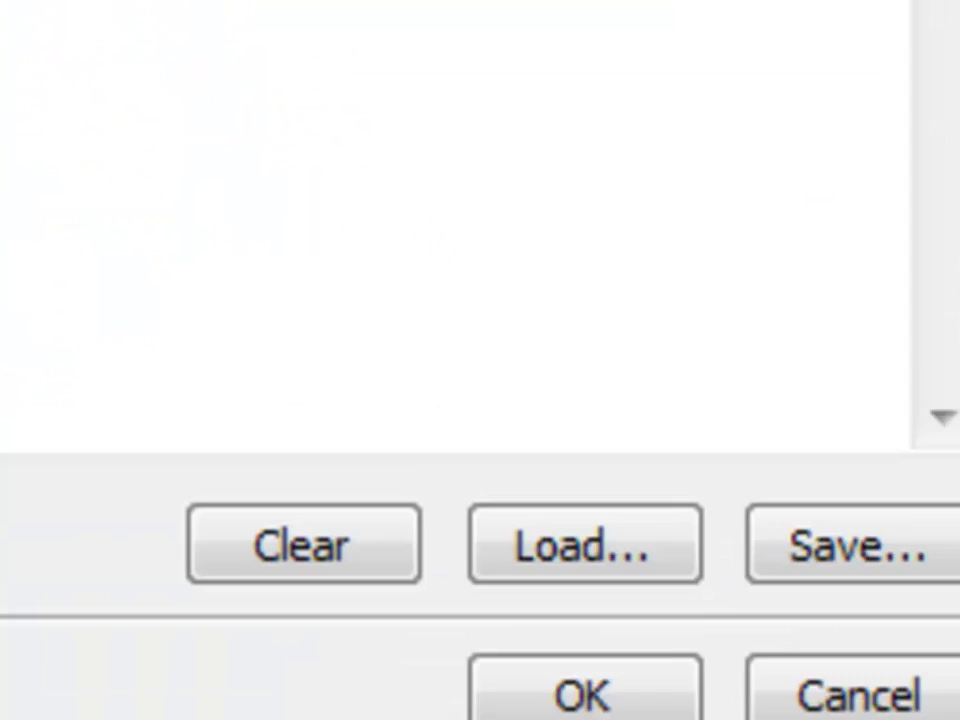
pyautogui.click(403, 450)
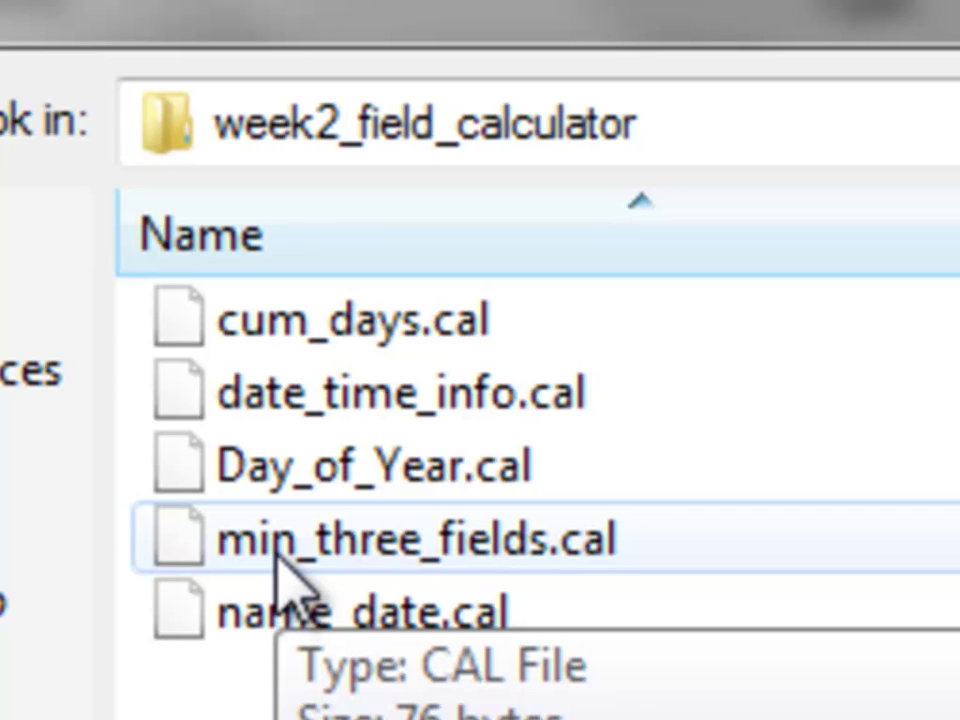
pyautogui.click(280, 556)
pyautogui.press('Return')
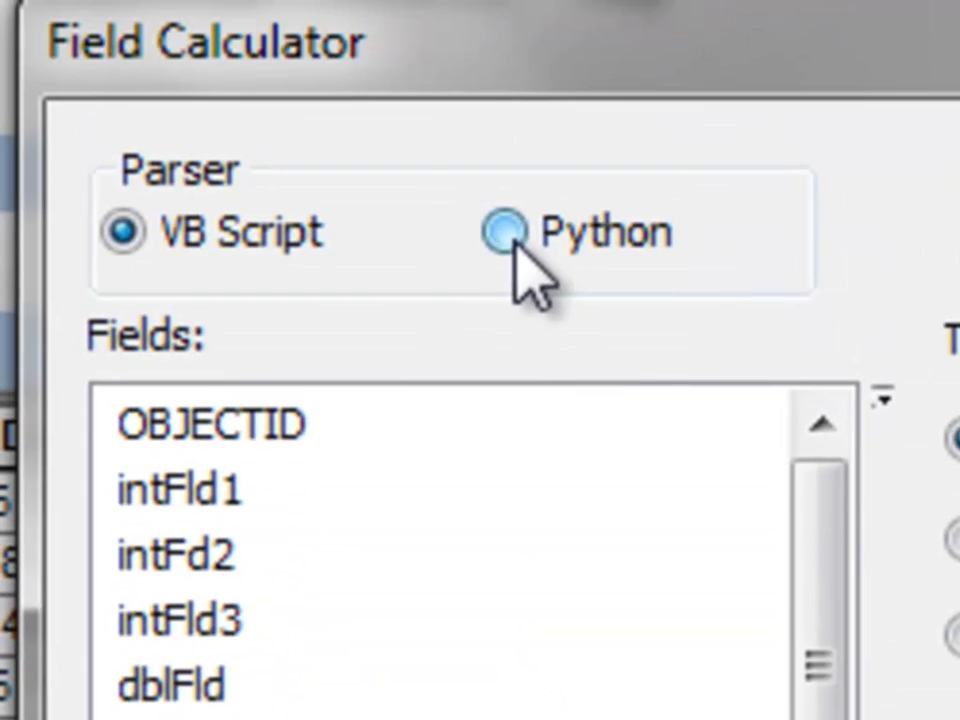
pyautogui.click(508, 236)
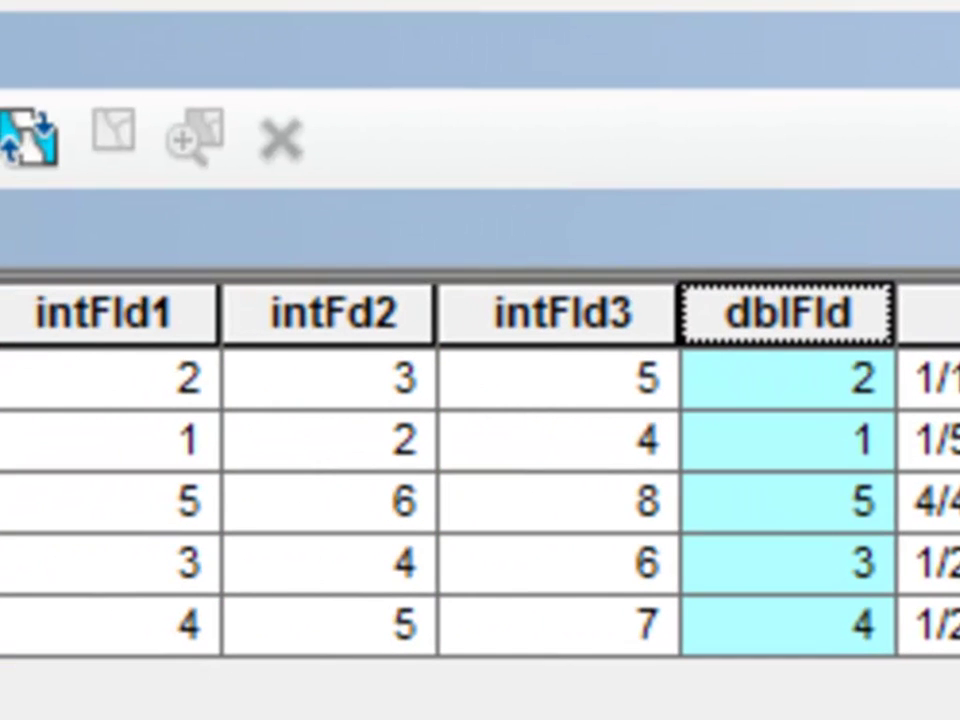
# Step: Reopen the Field Calculator from the dblFld column header
pyautogui.rightClick(776, 321)
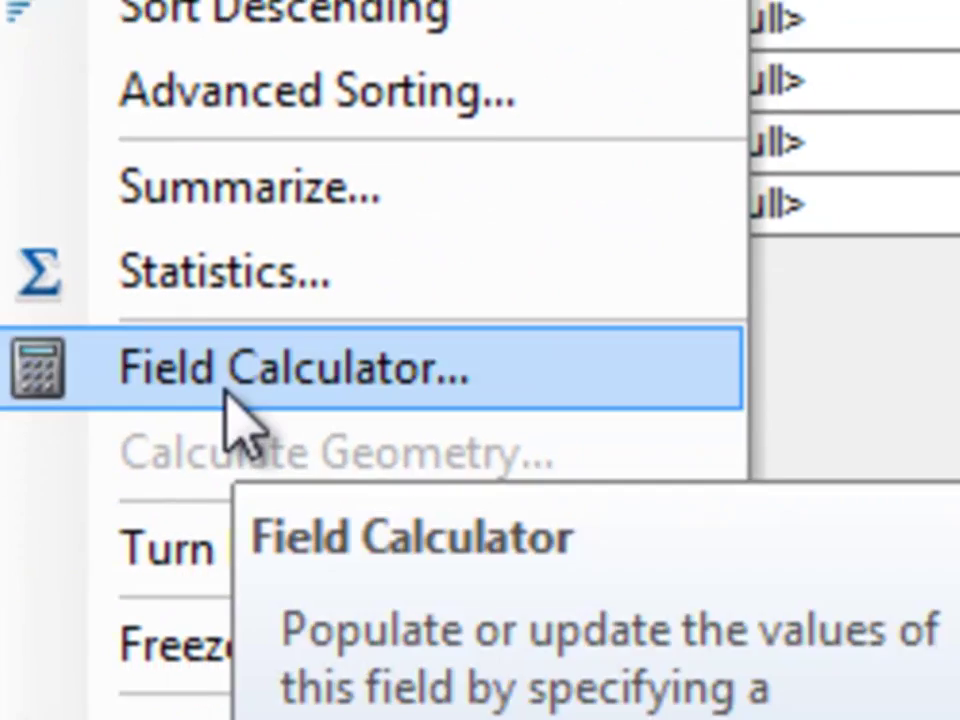
pyautogui.click(310, 445)
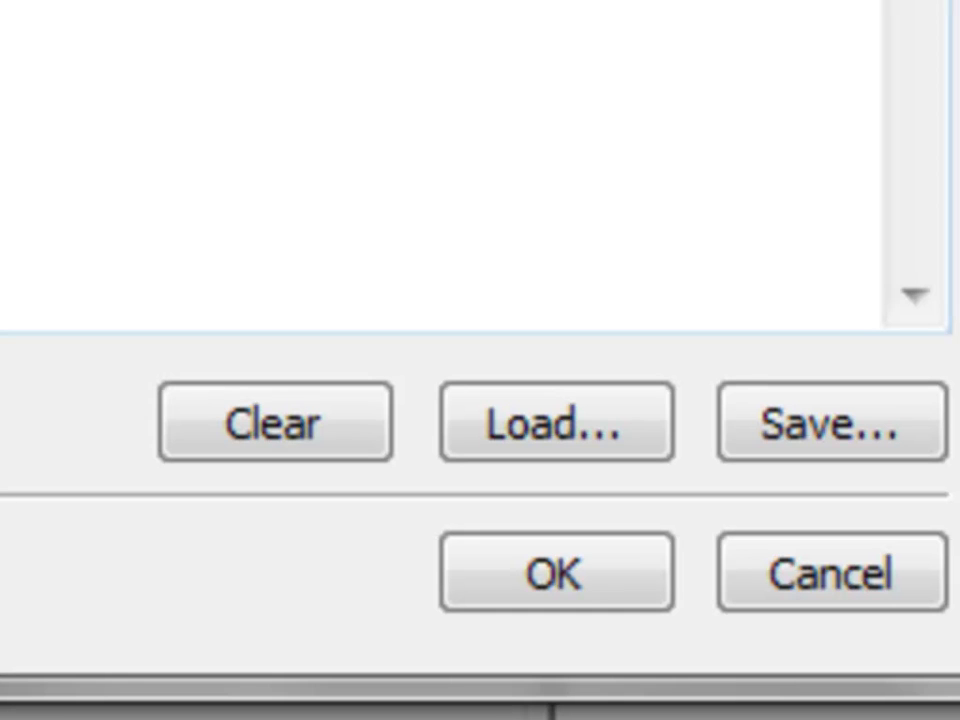